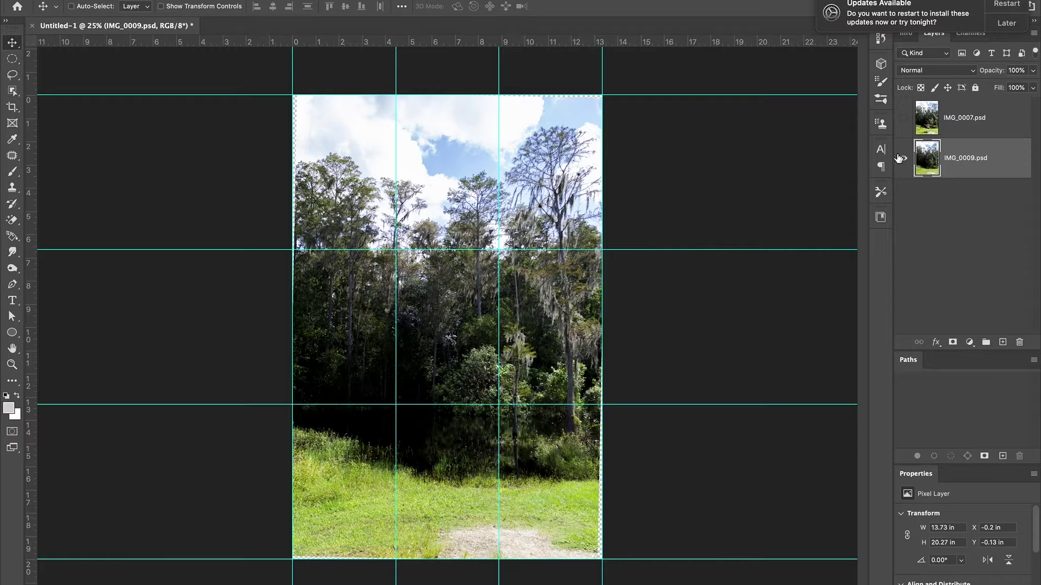
Show the IMG_0007.psd layer and start a Pen path down the outer edge of the man's left knee and thigh
left_click(903, 118)
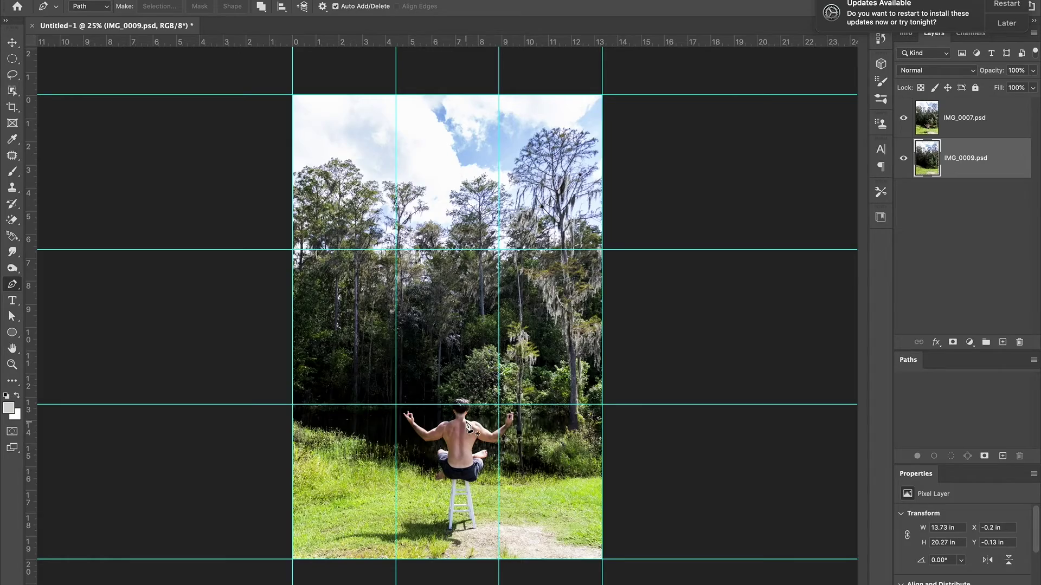
scroll(466, 425, "up", 6)
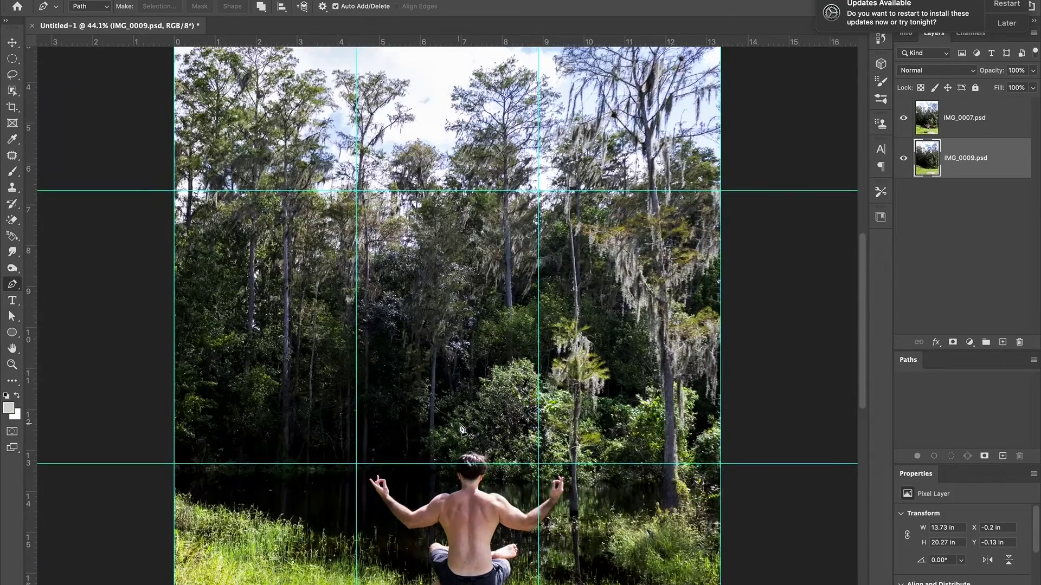
scroll(460, 427, "up", 5)
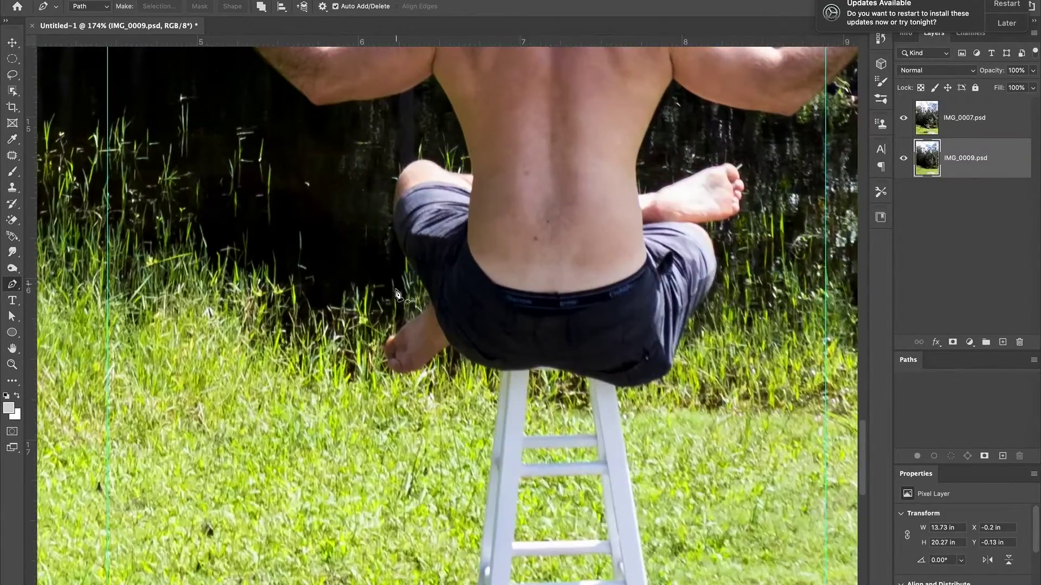
scroll(401, 297, "up", 10)
scroll(402, 297, "left", 3)
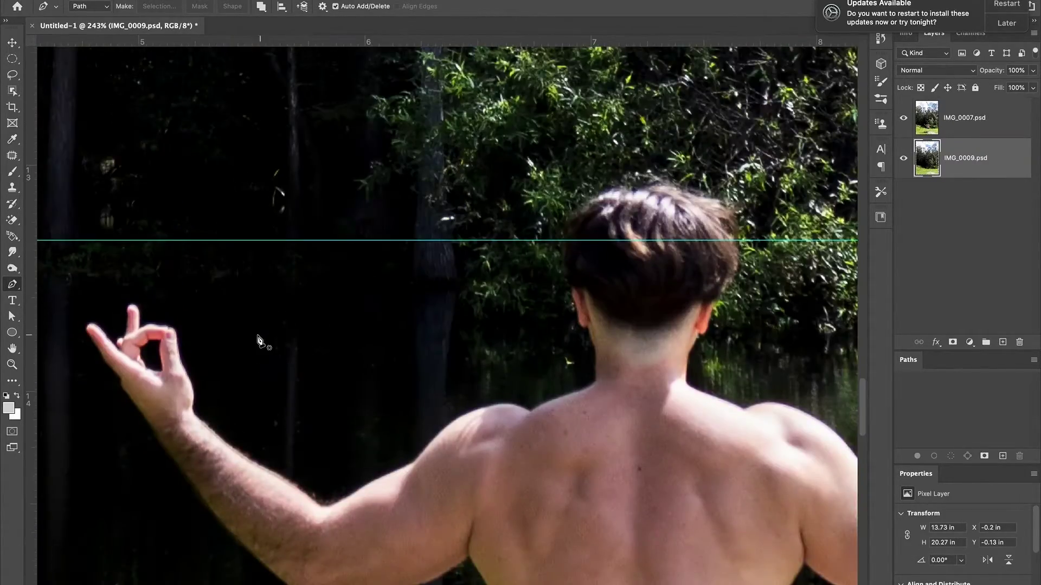
scroll(398, 364, "down", 5)
scroll(397, 364, "right", 1)
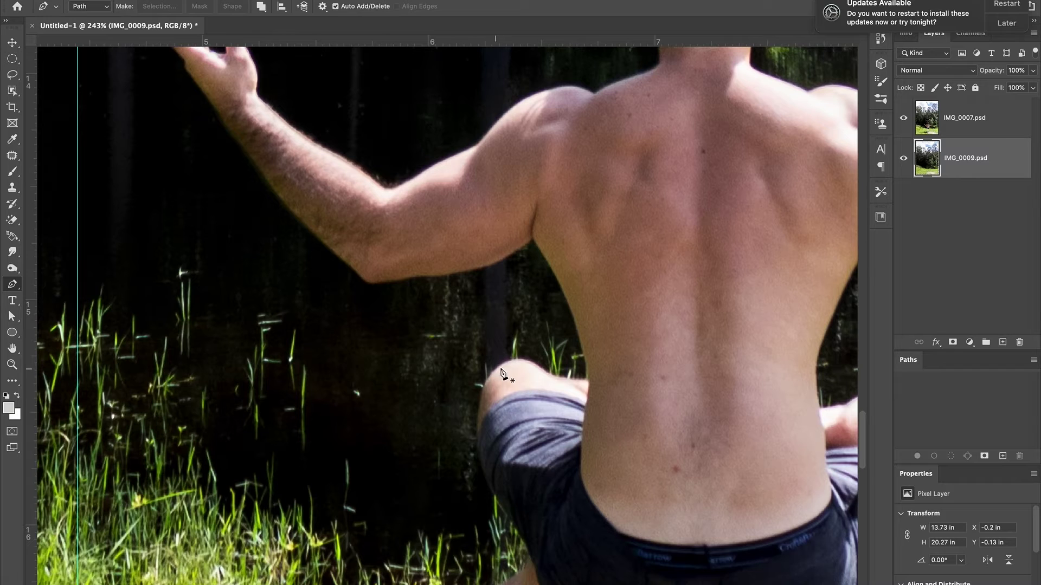
scroll(508, 370, "up", 3)
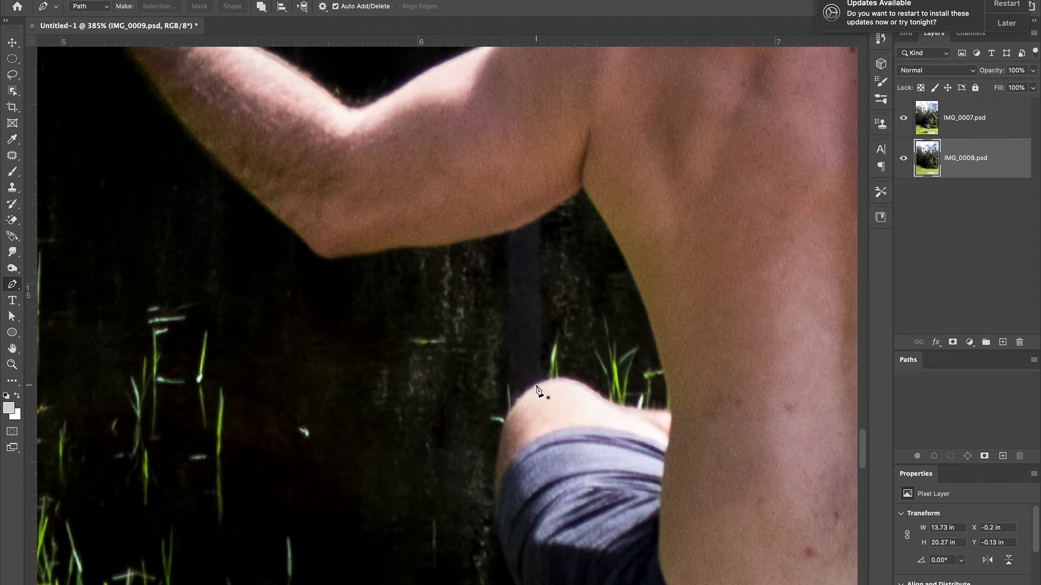
left_click(536, 386)
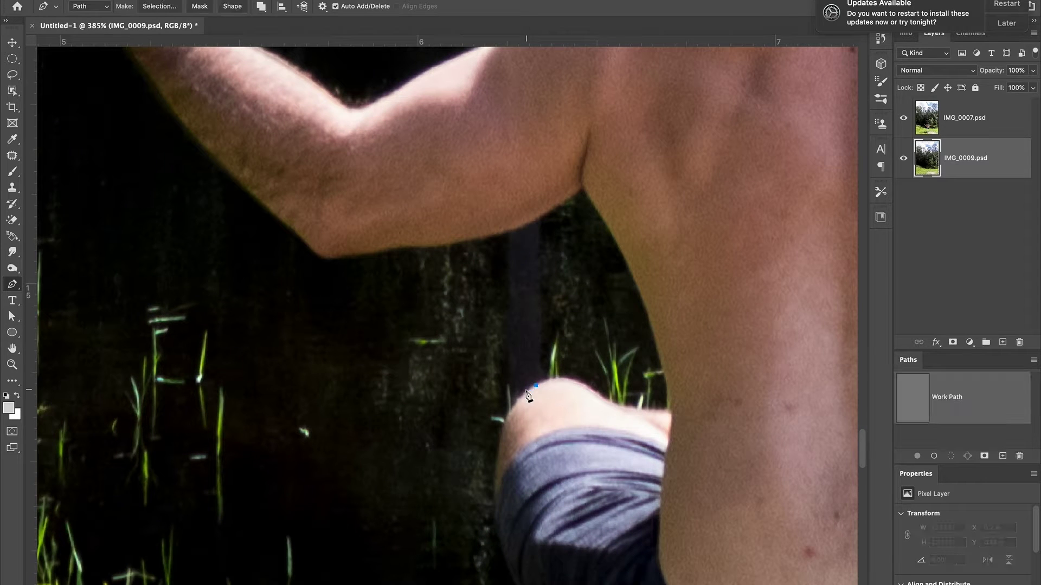
left_click(501, 444)
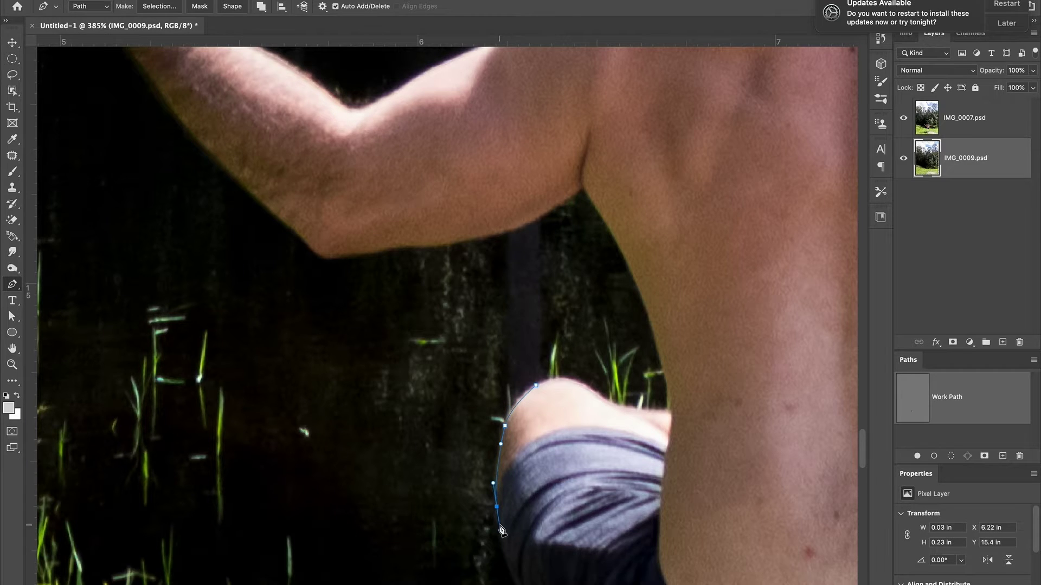
scroll(501, 530, "down", 5)
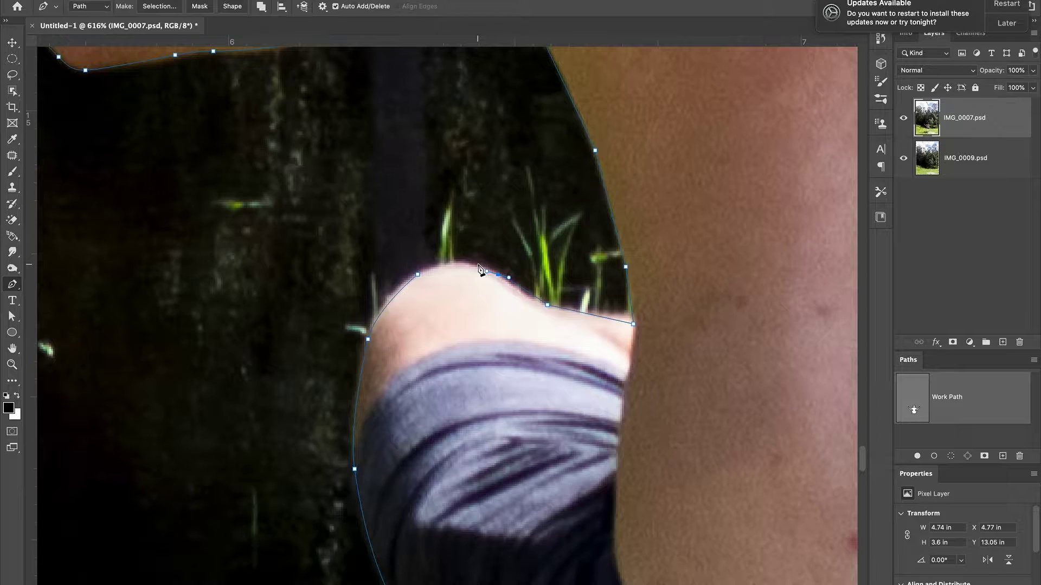
Close the Pen path around the man's body by curving it over the top of his left knee
left_click(497, 275, "alt")
left_click(418, 275)
left_click_drag(418, 278, 385, 300)
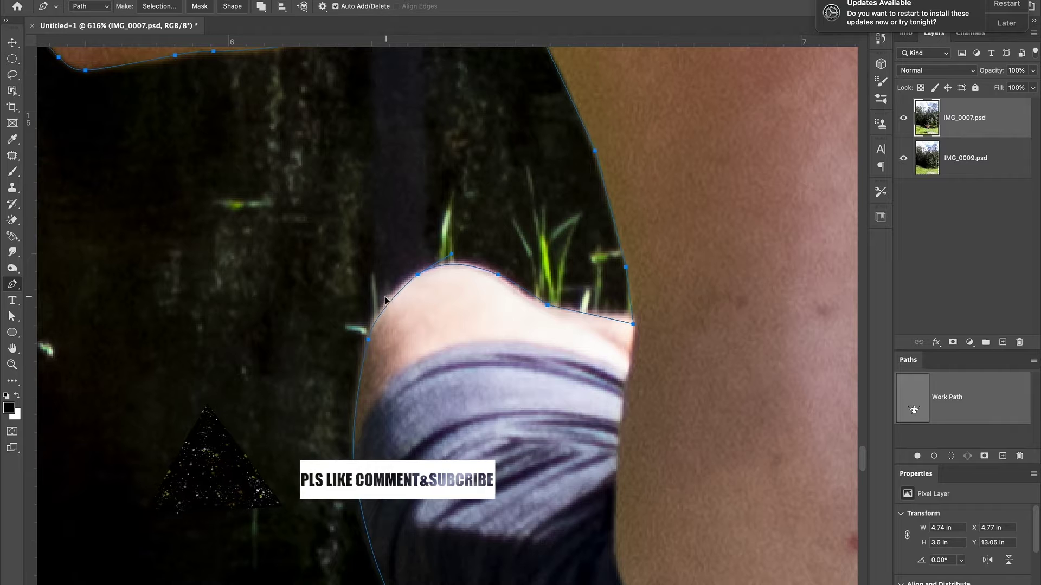
Convert the body path into a selection and add it as a layer mask on IMG_0007.psd
right_click(546, 333)
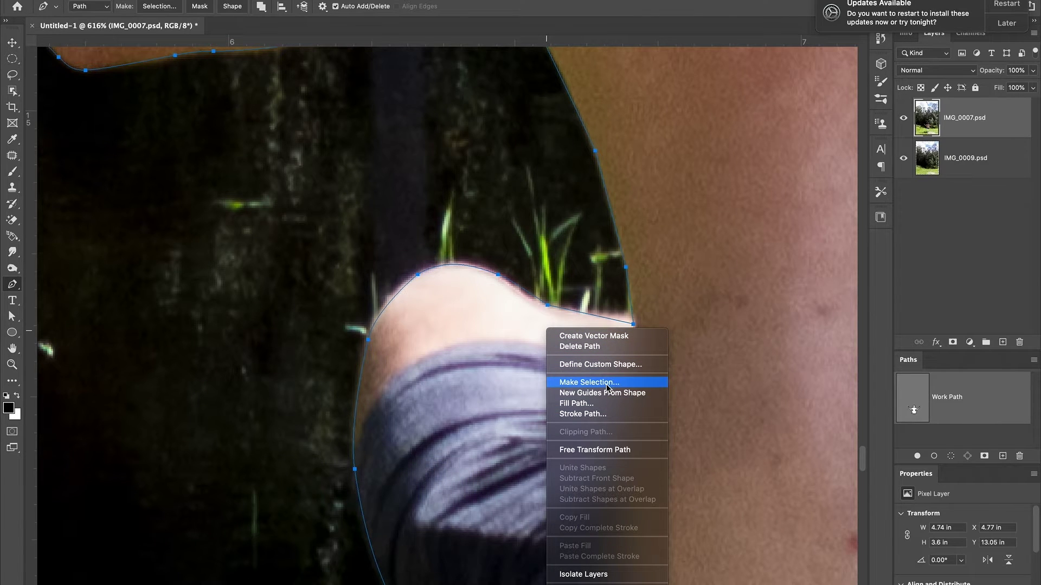
left_click(588, 382)
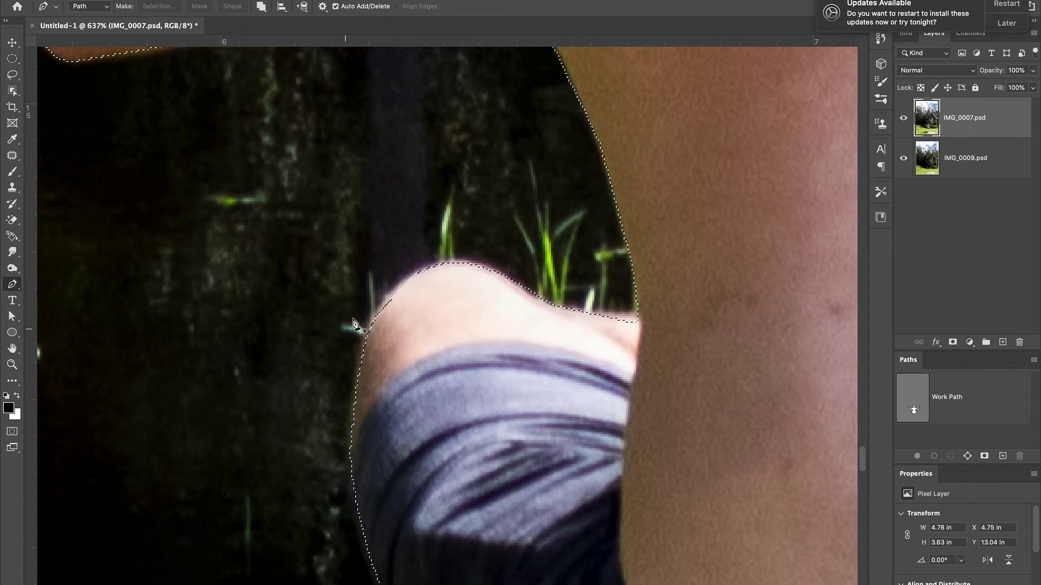
scroll(666, 222, "down", 3)
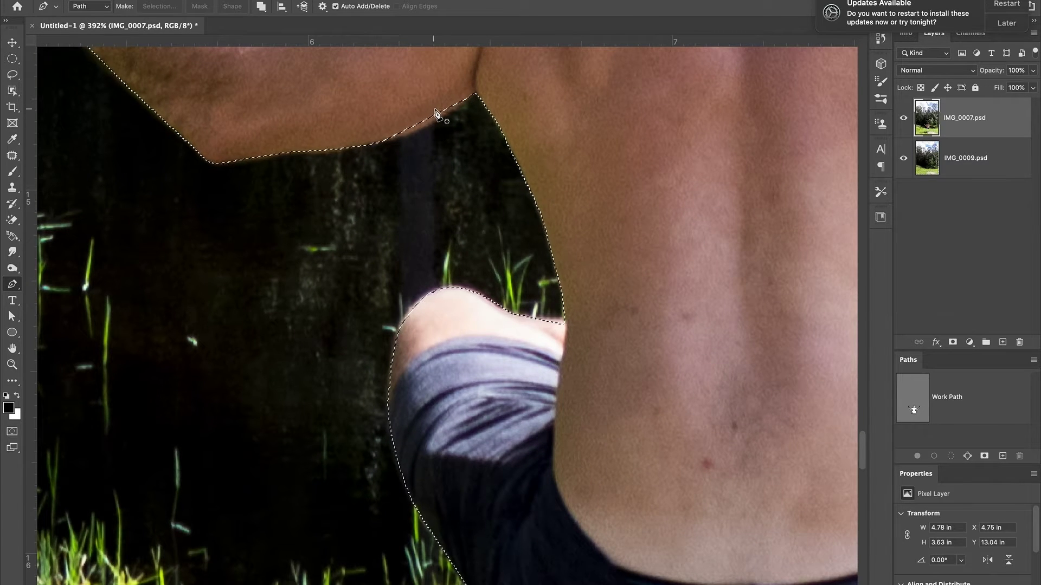
scroll(491, 98, "up", 2)
scroll(486, 98, "up", 1)
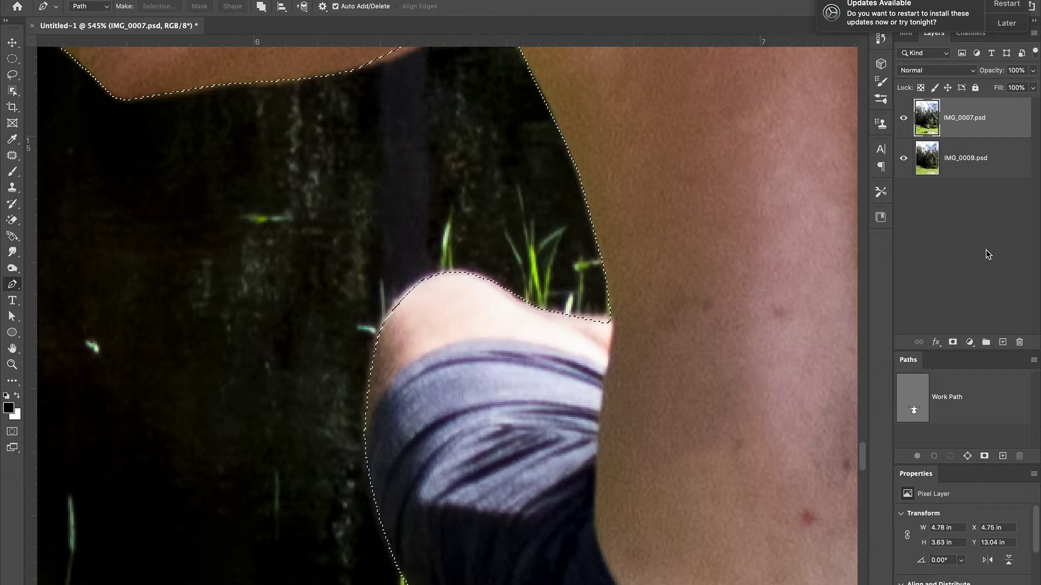
left_click(953, 343)
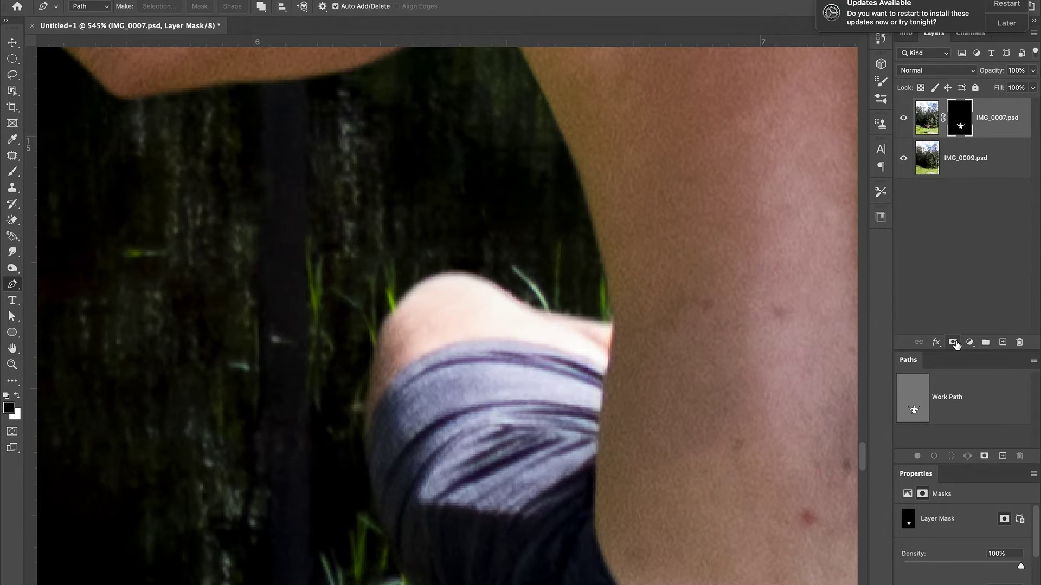
Move the masked man up in front of the trees and slightly left, placing the layer at about X -0.53 in, Y -3.89 in
key("super+minus")
key("super+minus")
key("super+minus")
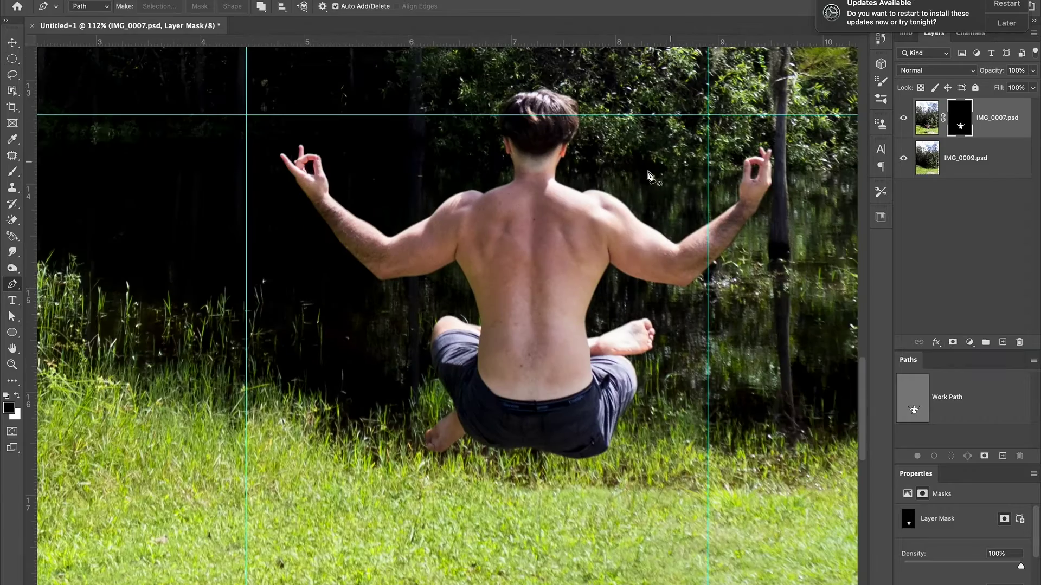
key("super+minus")
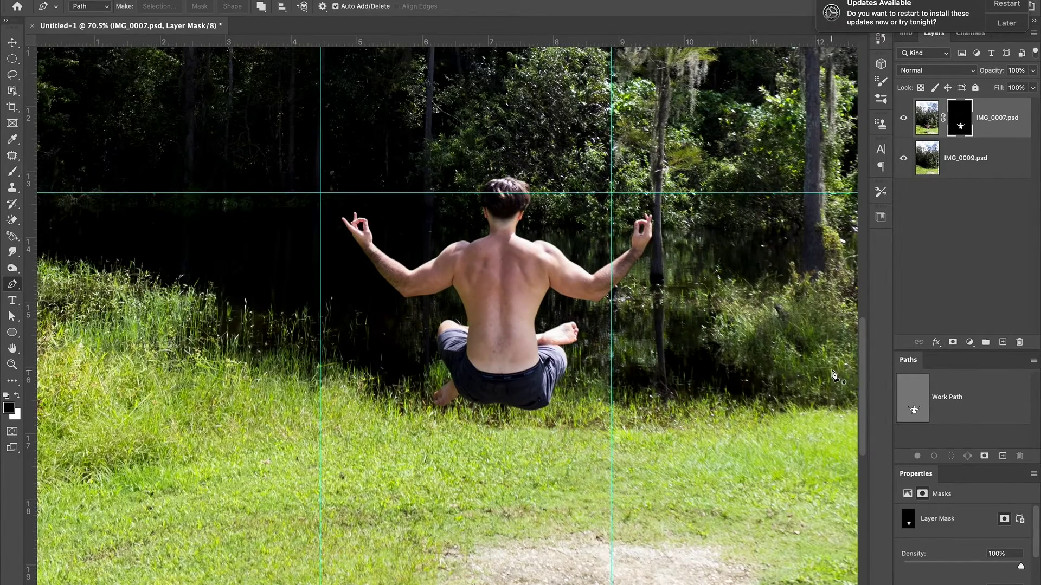
key("super+minus")
scroll(835, 377, "up", 8)
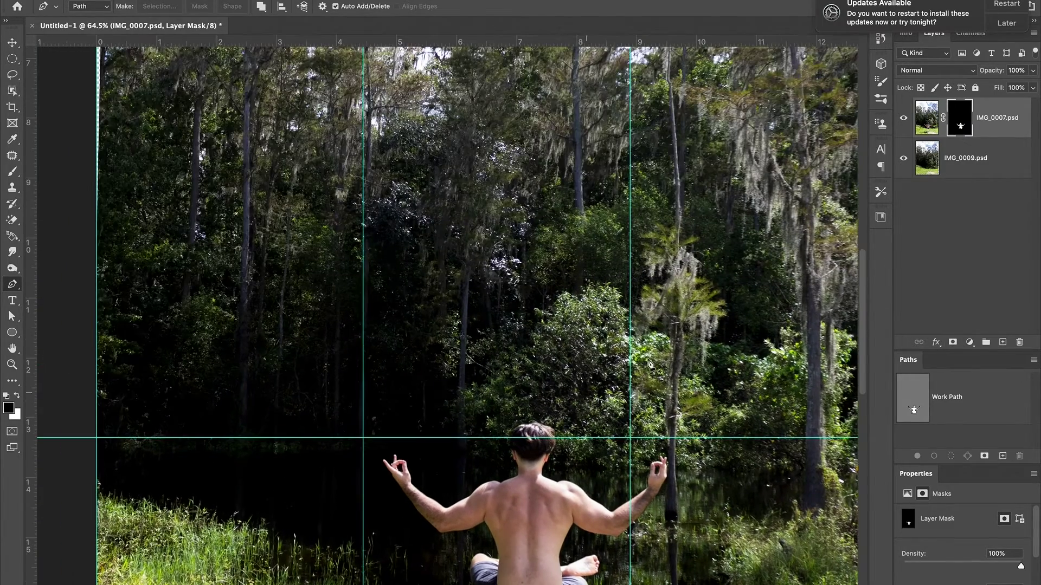
key("v")
key("super+minus")
left_click(926, 117)
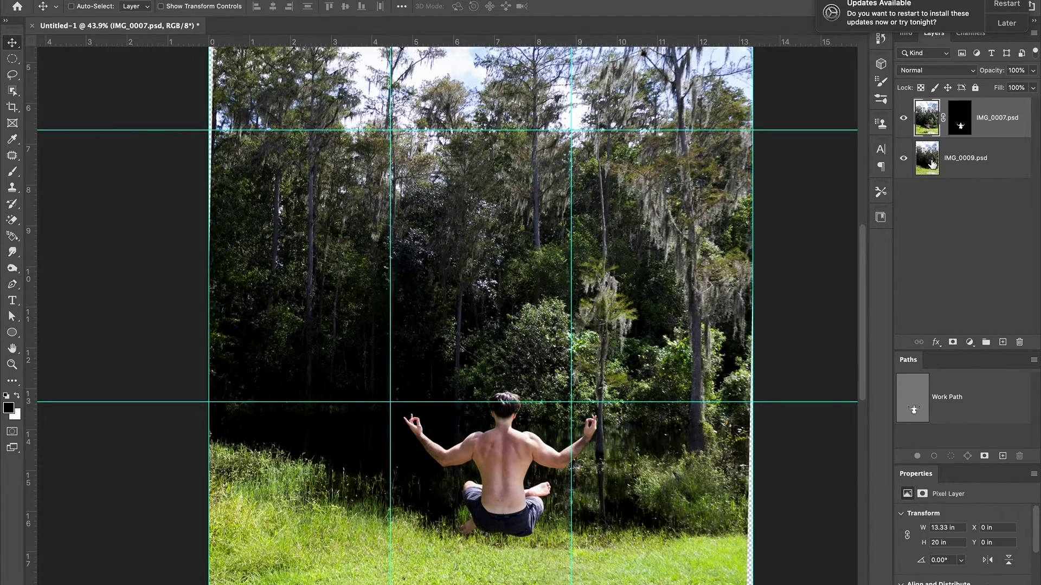
left_click_drag(514, 473, 490, 309)
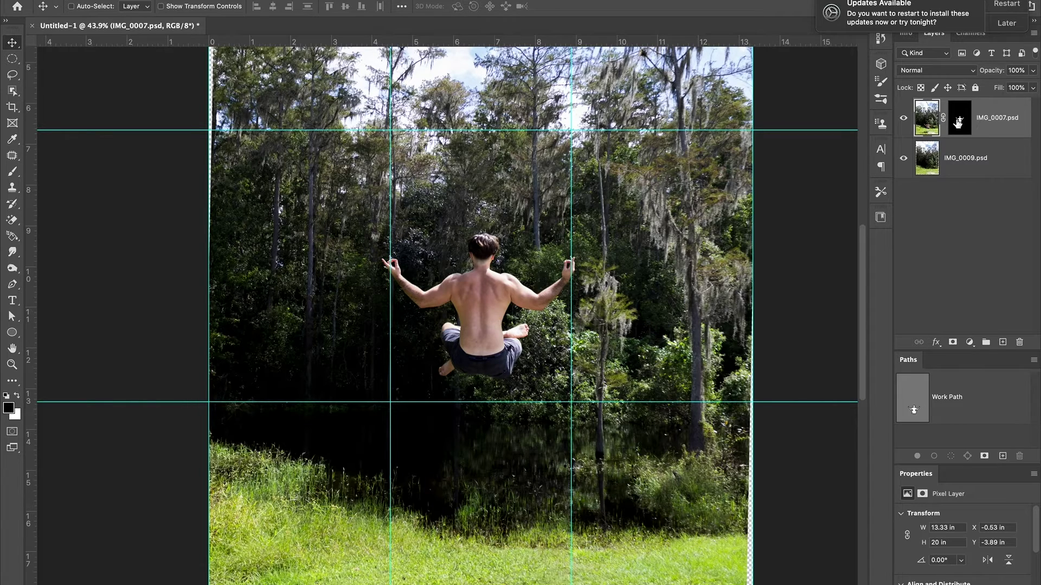
Hide the guides and shift the man right and slightly down, to about X -0.04 in, Y -3.81 in
scroll(570, 278, "up", 3)
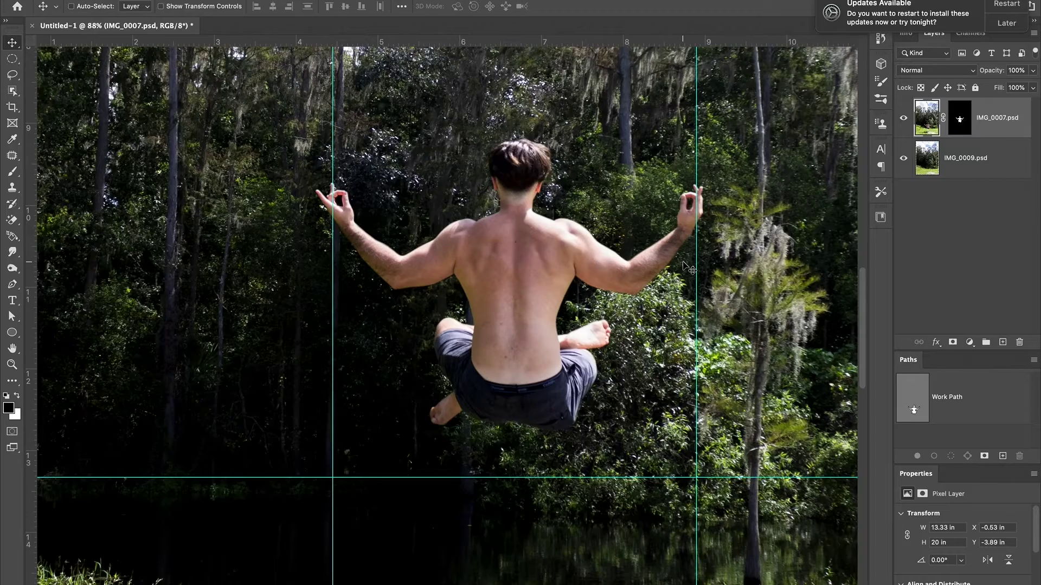
key("ctrl+semicolon")
scroll(688, 269, "up", 3)
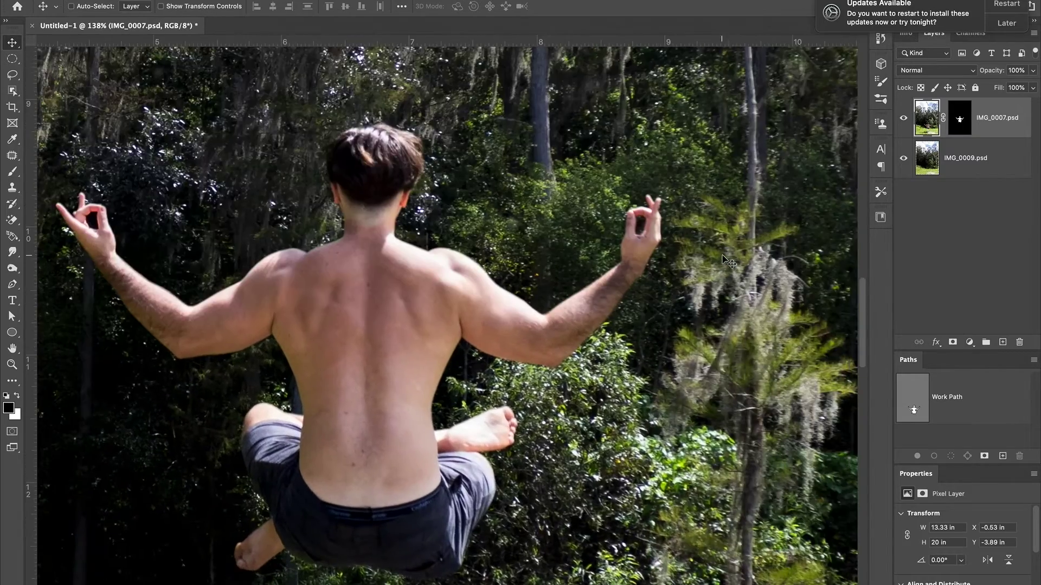
scroll(657, 185, "up", 3)
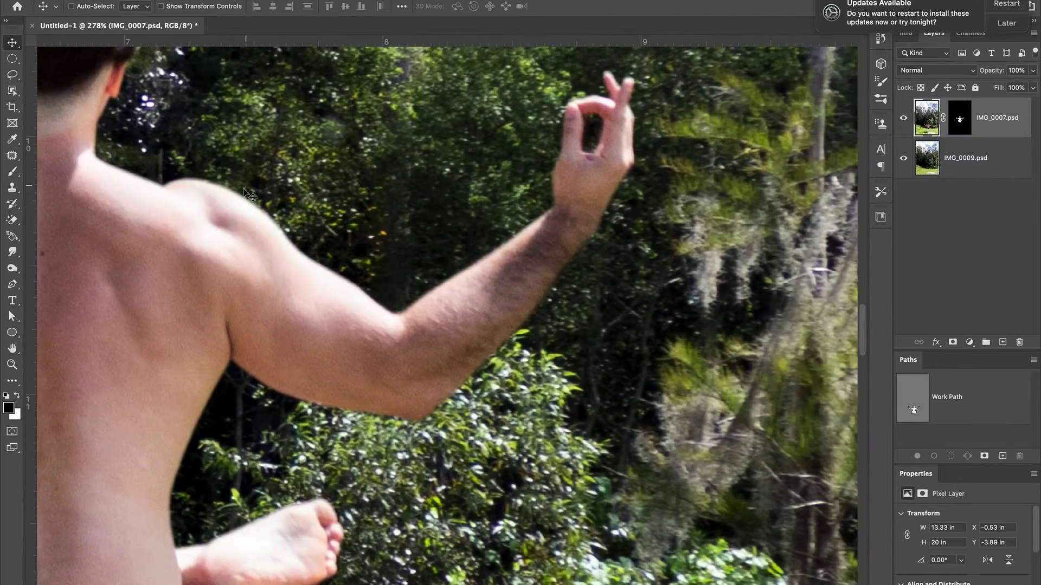
left_click_drag(190, 244, 313, 266)
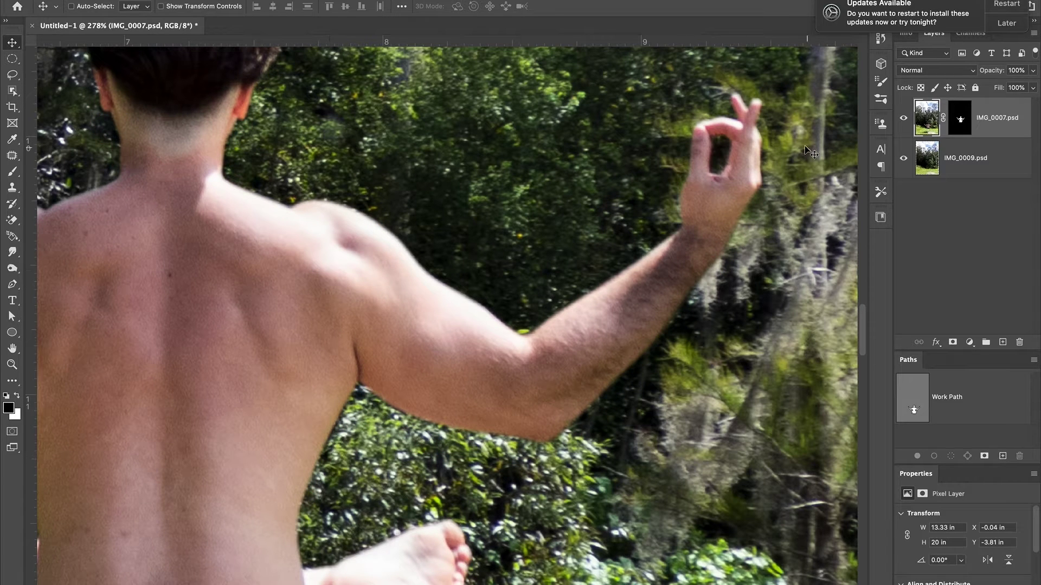
Trace the dark gap between the thumb and fingers of the man's right hand with a closed Pen path
key("super+plus")
scroll(716, 170, "right", 8)
scroll(716, 170, "up", 5)
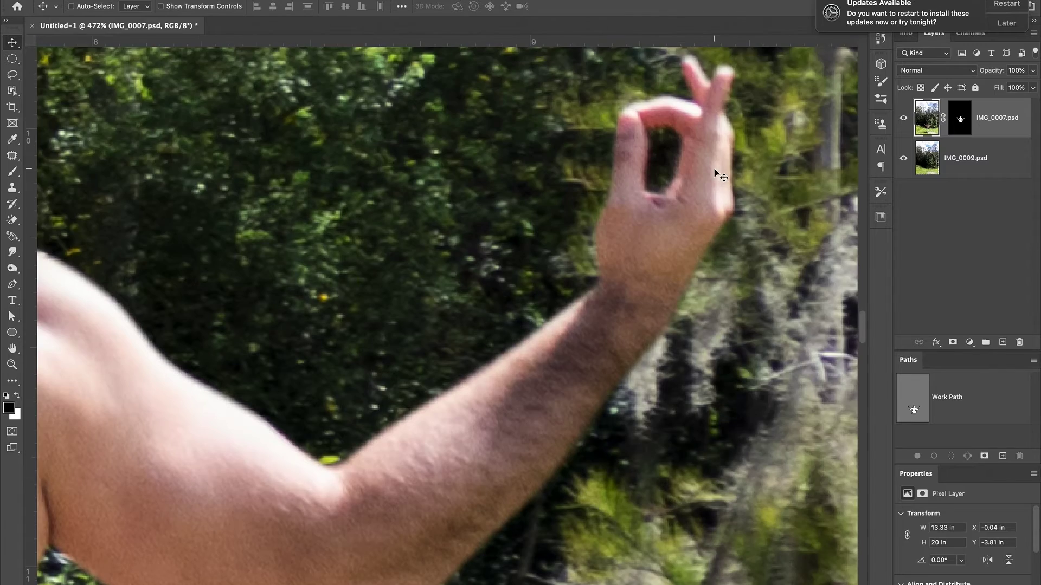
scroll(682, 169, "up", 5)
scroll(682, 169, "right", 5)
scroll(686, 173, "up", 2)
key("p")
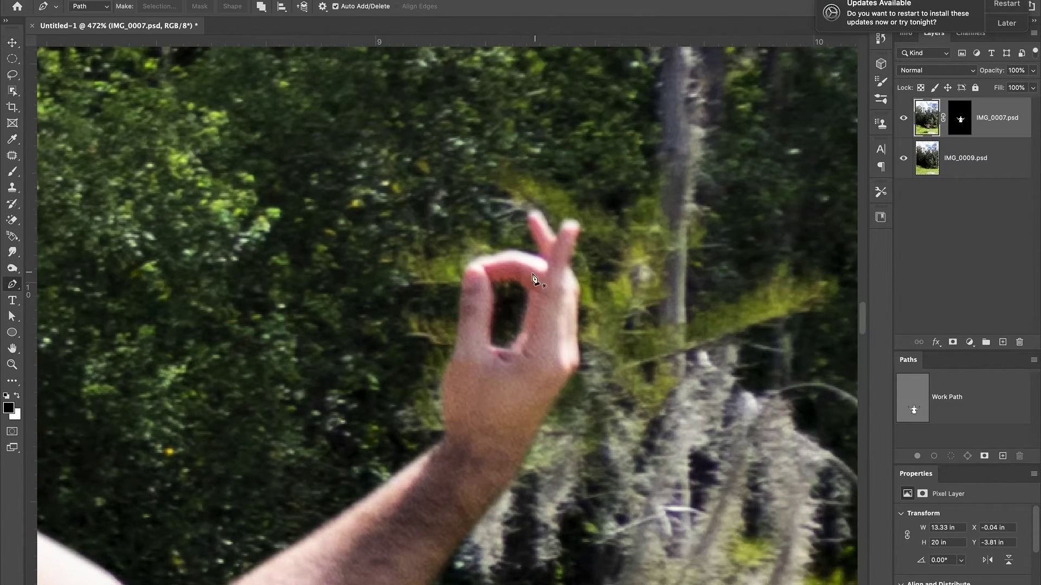
key("super+plus")
left_click(531, 242)
left_click(536, 275)
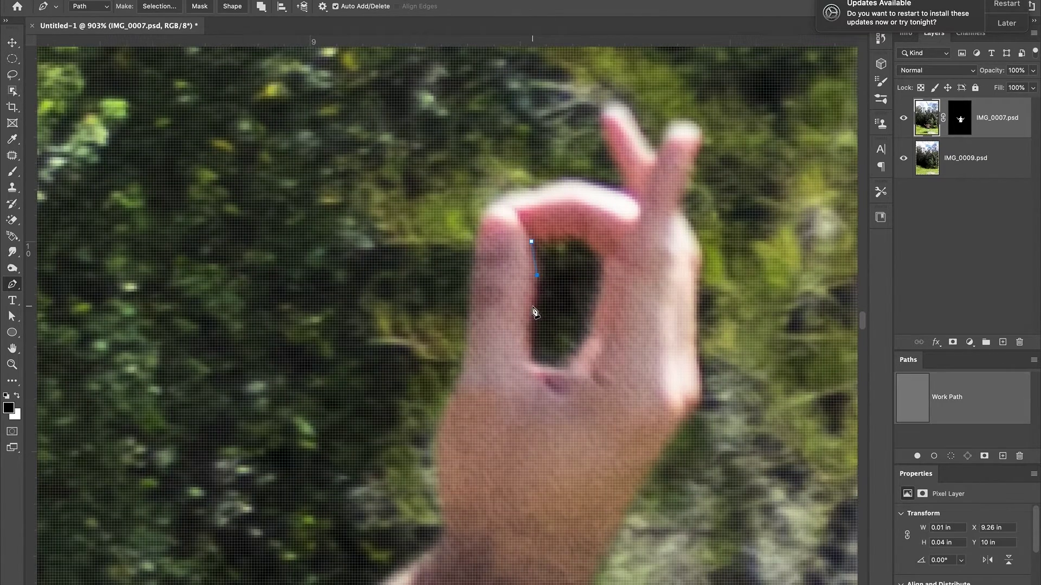
left_click(532, 357)
mouse_move(574, 371)
left_mouse_down()
mouse_move(582, 347)
mouse_move(576, 363)
left_mouse_up()
left_click(546, 240)
Convert the finger-gap path into a new selection with a feather radius of 2 pixels
right_click(567, 260)
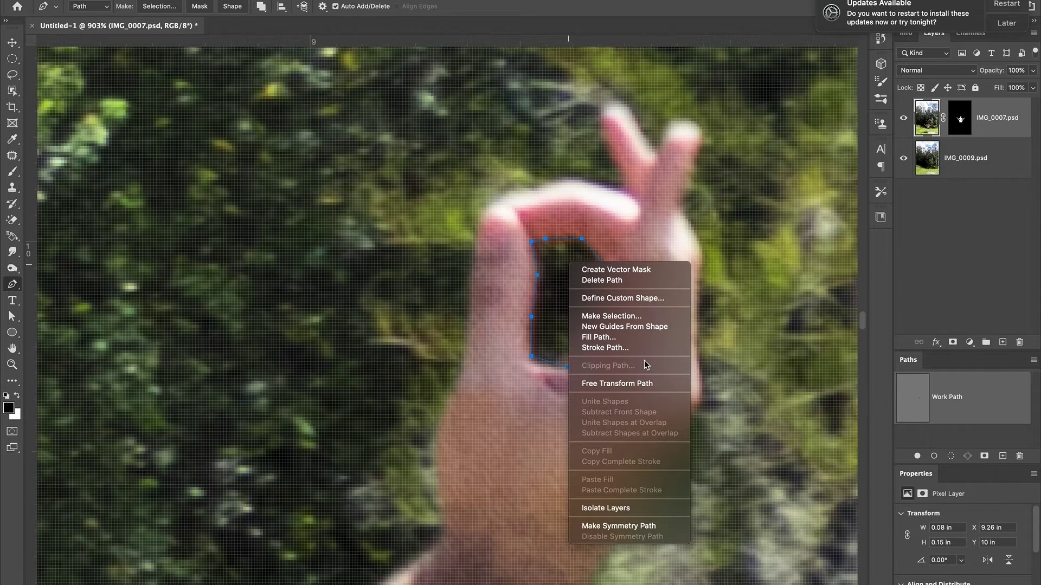
left_click(640, 316)
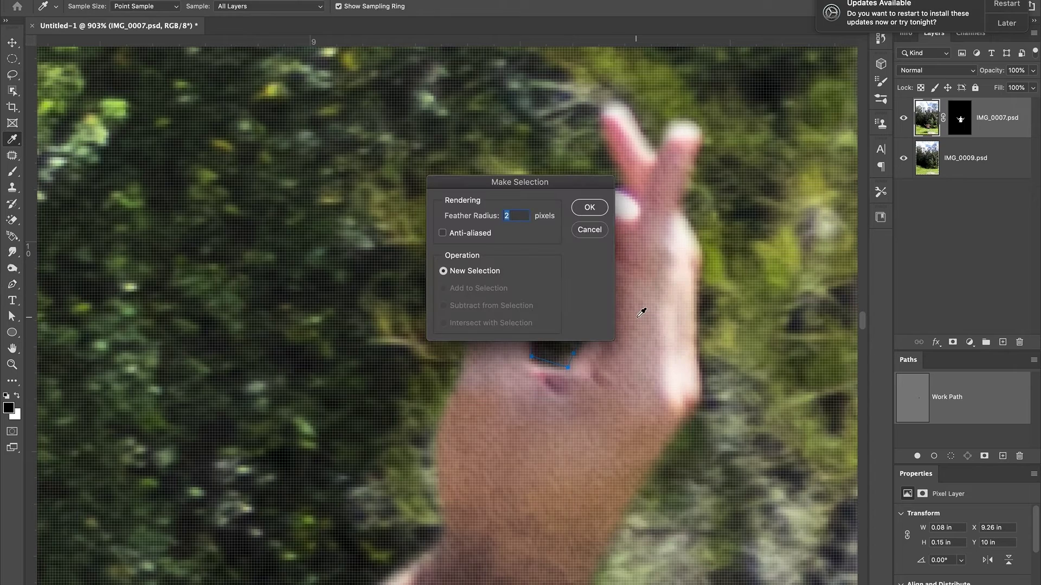
key("Return")
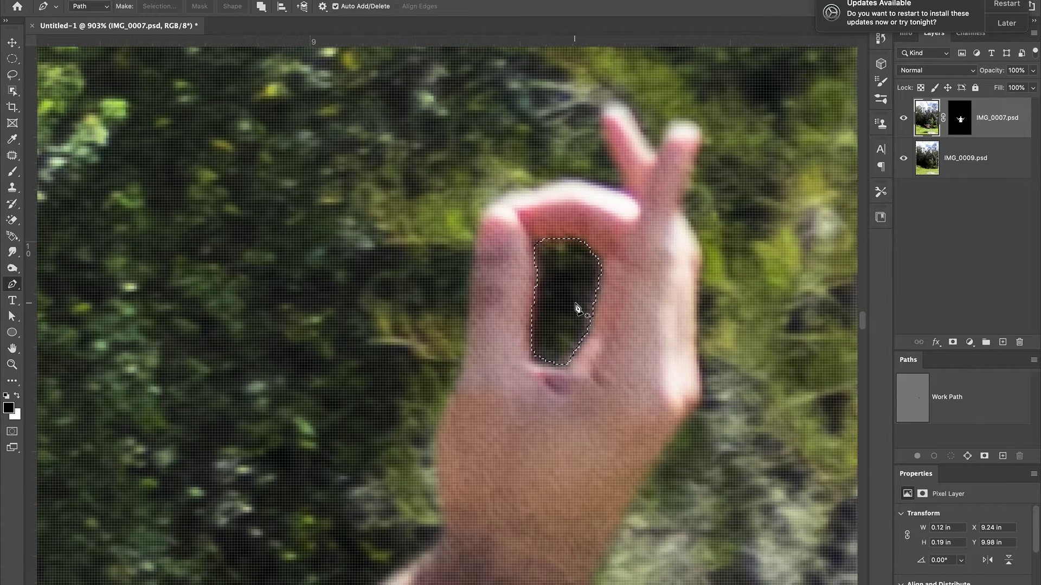
Paint the selected finger gap black on the IMG_0007.psd layer mask with the Brush, and deselect it
key("b")
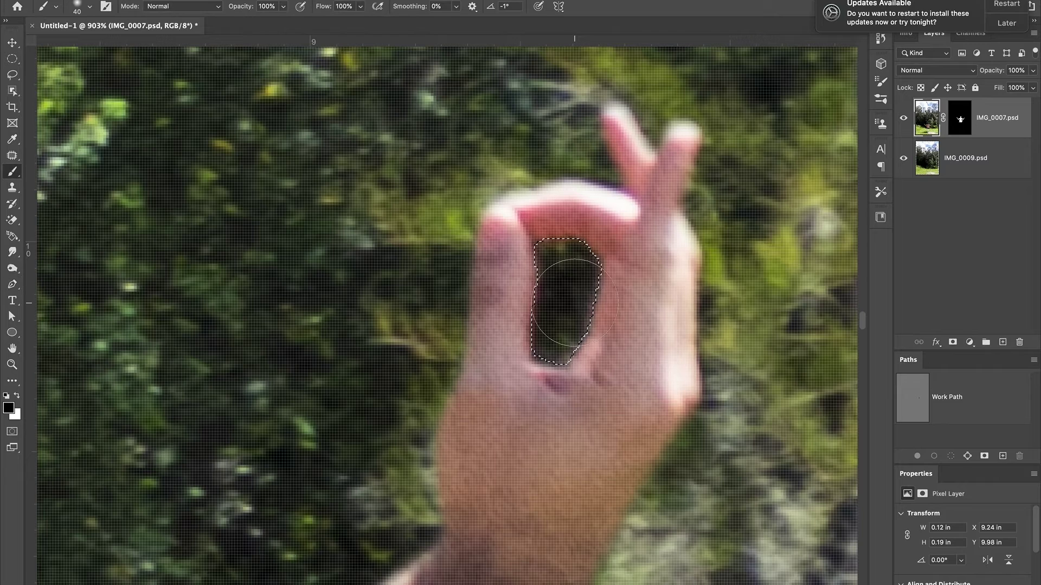
left_click(957, 126)
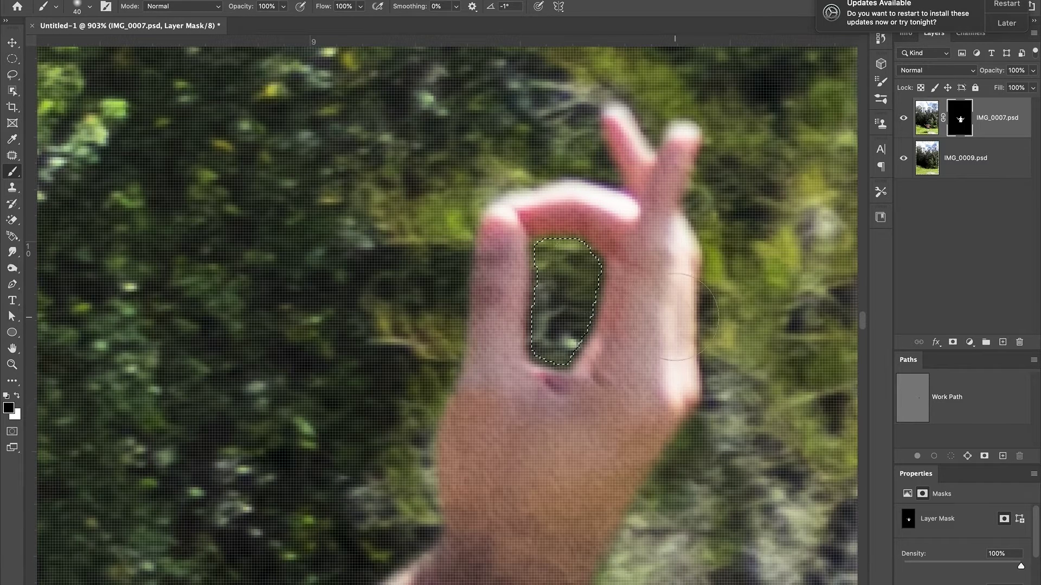
key("super+d")
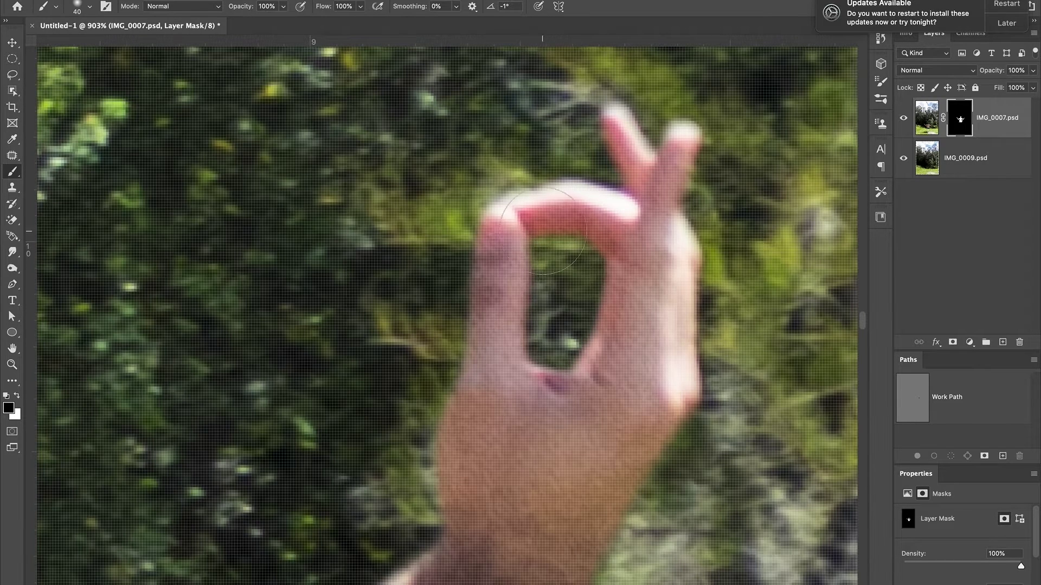
scroll(662, 325, "down", 5)
scroll(518, 418, "down", 3)
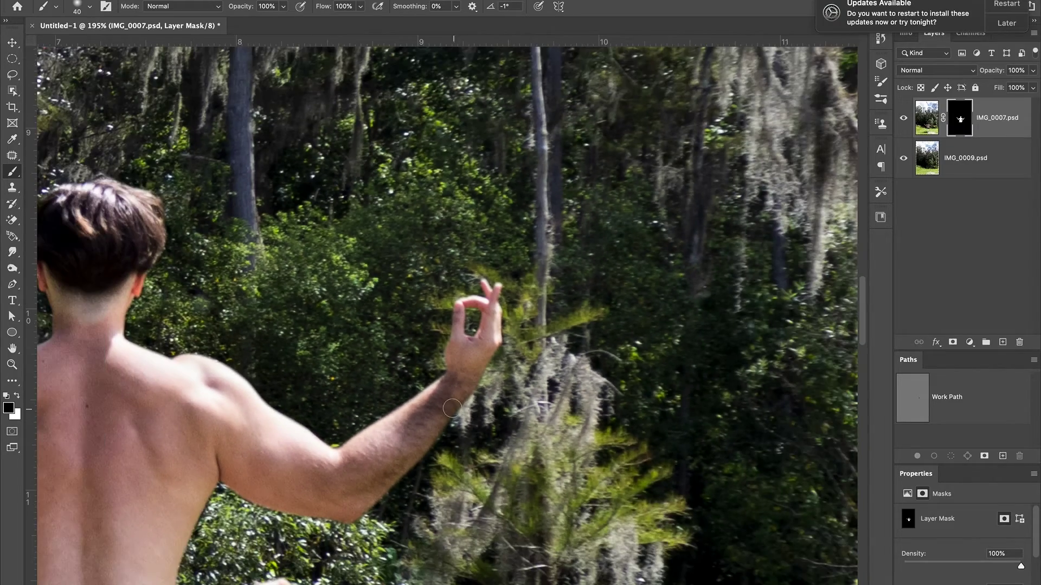
scroll(427, 418, "down", 3)
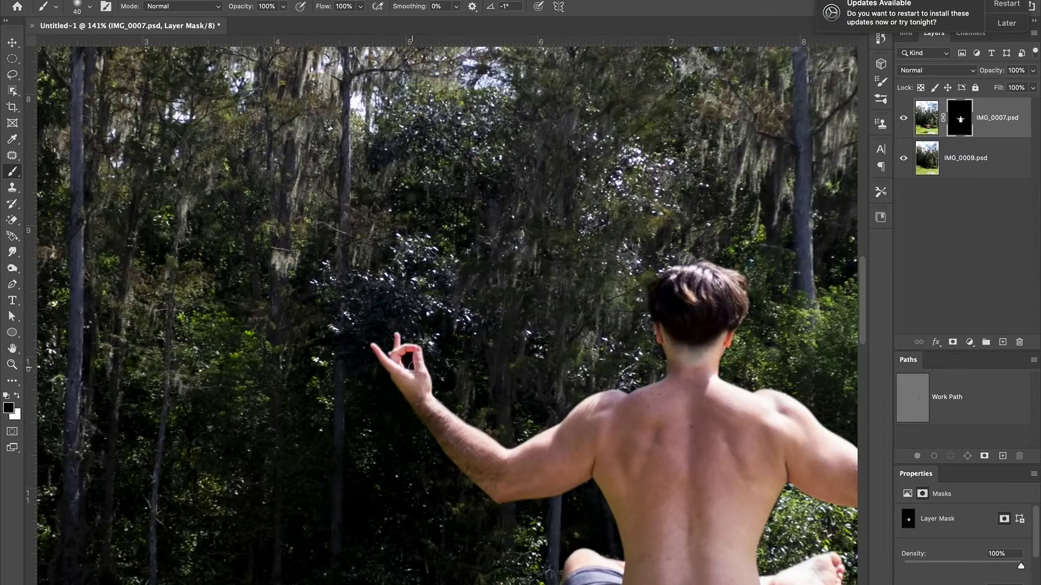
Trace the dark gap between the thumb and fingers of the man's left hand with a closed Pen path
scroll(411, 366, "up", 8)
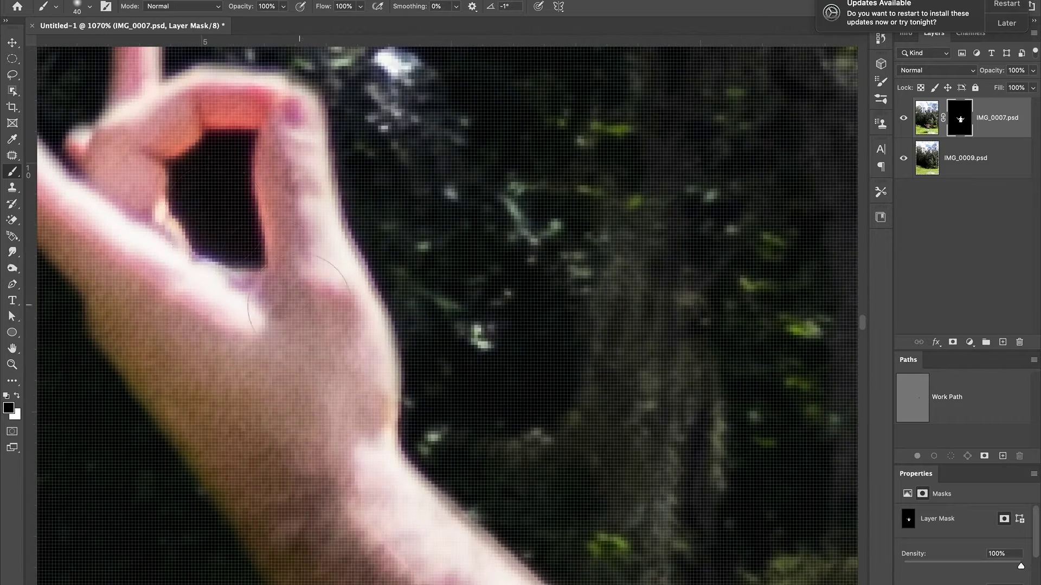
scroll(380, 208, "up", 3)
scroll(380, 209, "left", 5)
key("p")
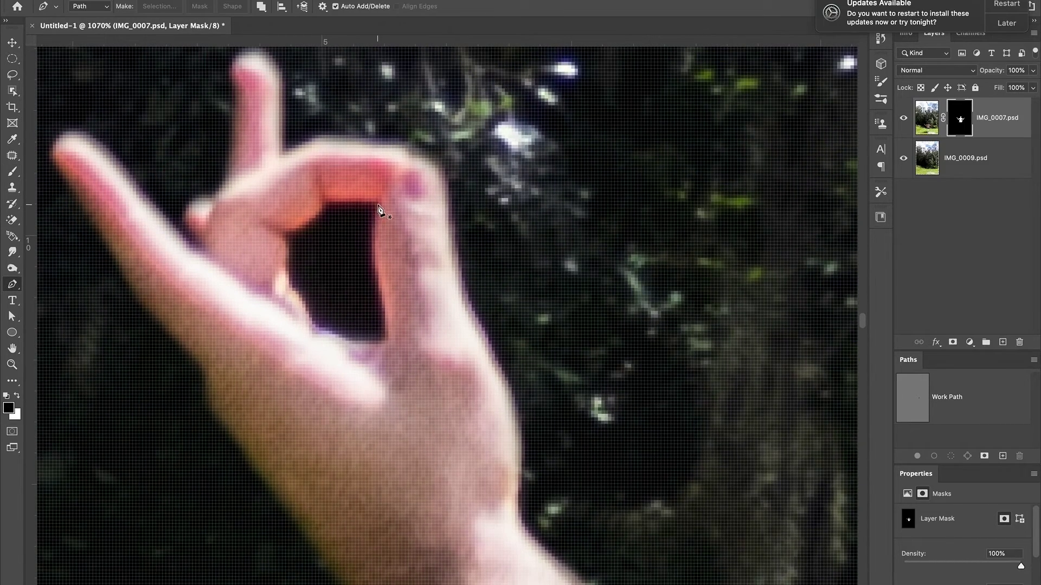
left_click(379, 202)
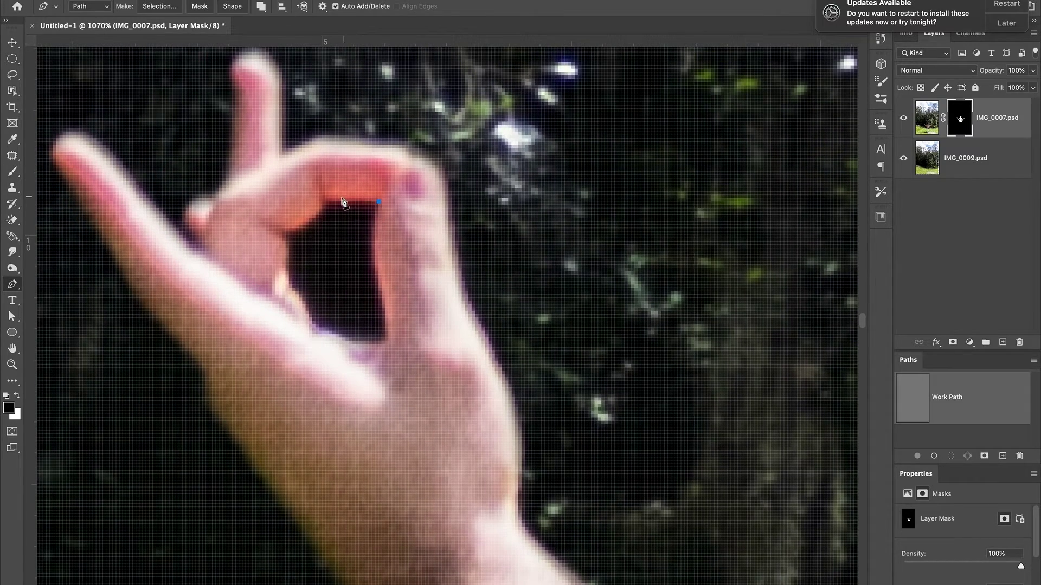
left_click(289, 241)
left_click(289, 264)
left_click(296, 288)
left_click(315, 327)
left_click(355, 341)
left_click(385, 328)
left_click(385, 301)
left_click(375, 273)
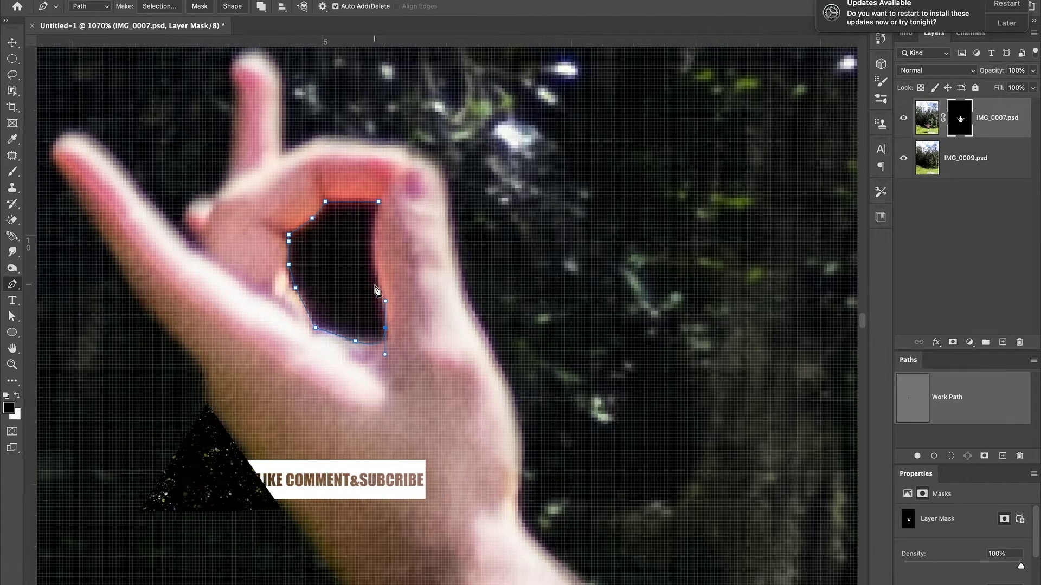
left_click(372, 231)
left_click(378, 201)
Convert the left hand's finger-gap path into a selection
right_click(320, 242)
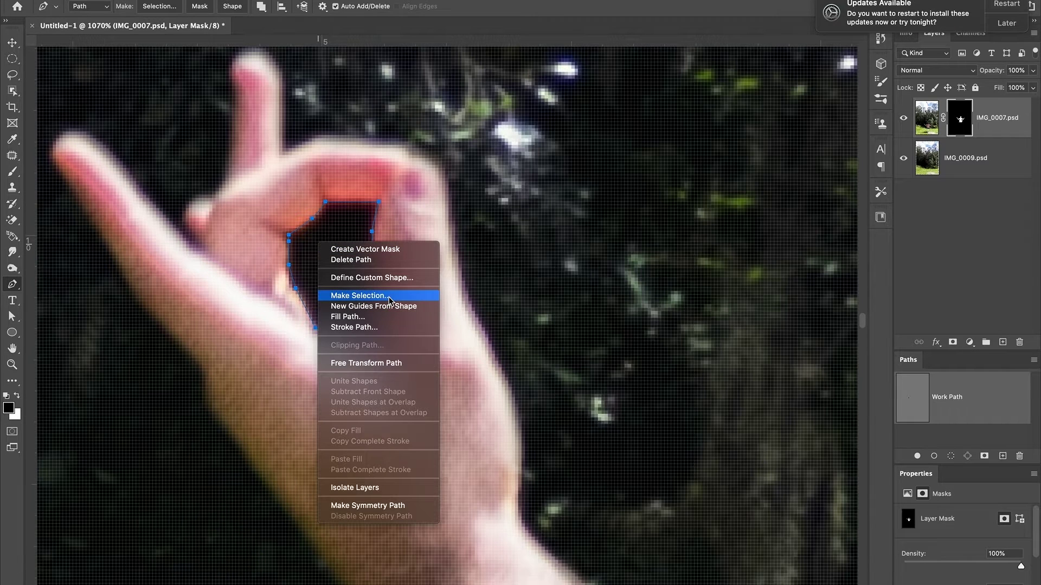
left_click(388, 297)
key("Return")
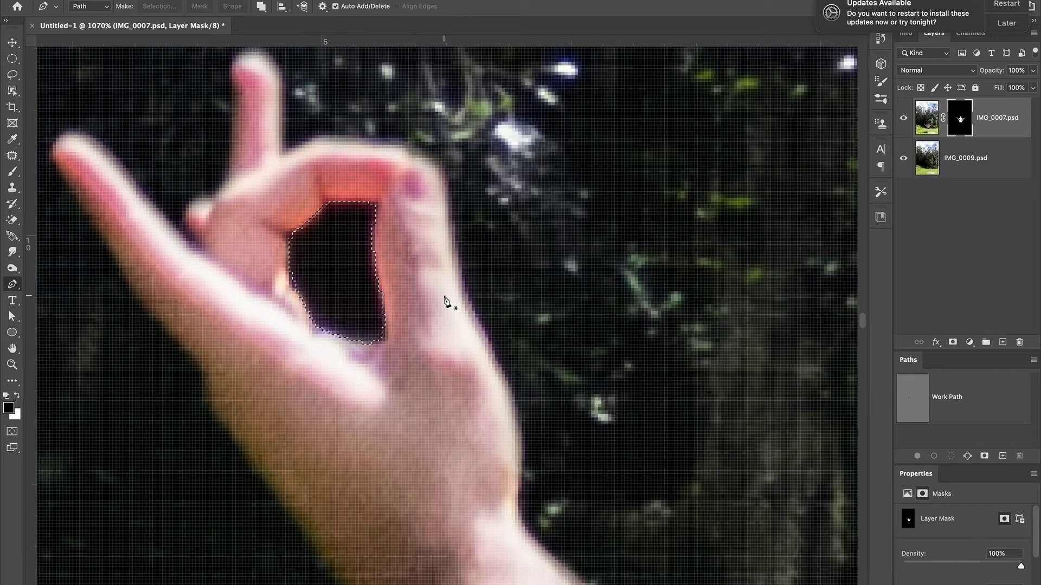
Paint the selected gap in the left hand black on the IMG_0007.psd layer mask with the Brush, and deselect it
key("b")
mouse_move(347, 250)
left_mouse_down()
mouse_move(336, 274)
mouse_move(337, 260)
mouse_move(344, 313)
mouse_move(351, 305)
mouse_move(434, 338)
mouse_move(323, 277)
mouse_move(282, 218)
mouse_move(390, 229)
mouse_move(415, 280)
left_mouse_up()
key("super+minus")
key("super+minus")
key("super+minus")
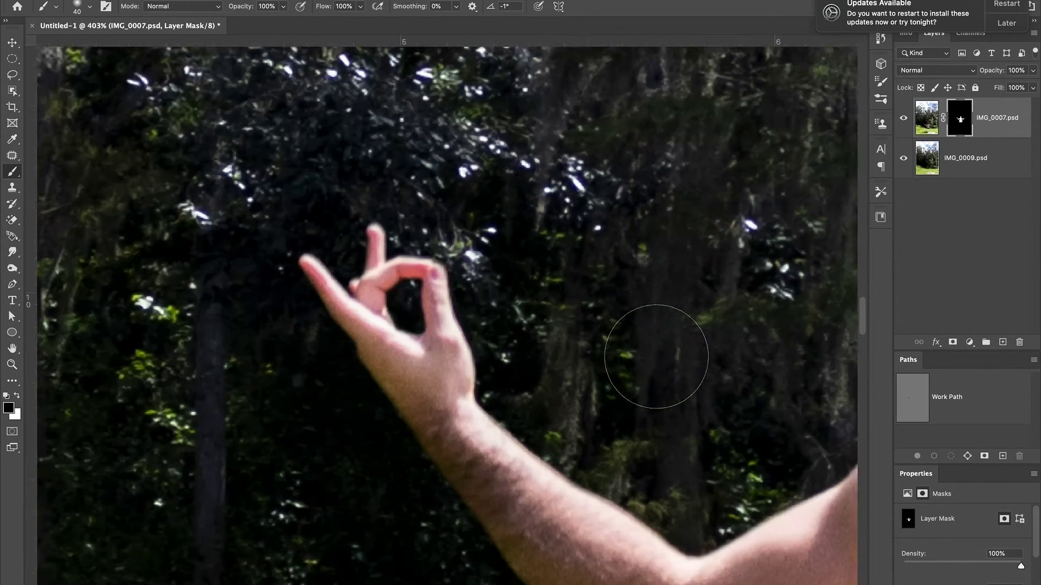
key("super+minus")
key("super+minus")
key("super+minus")
key("super+minus")
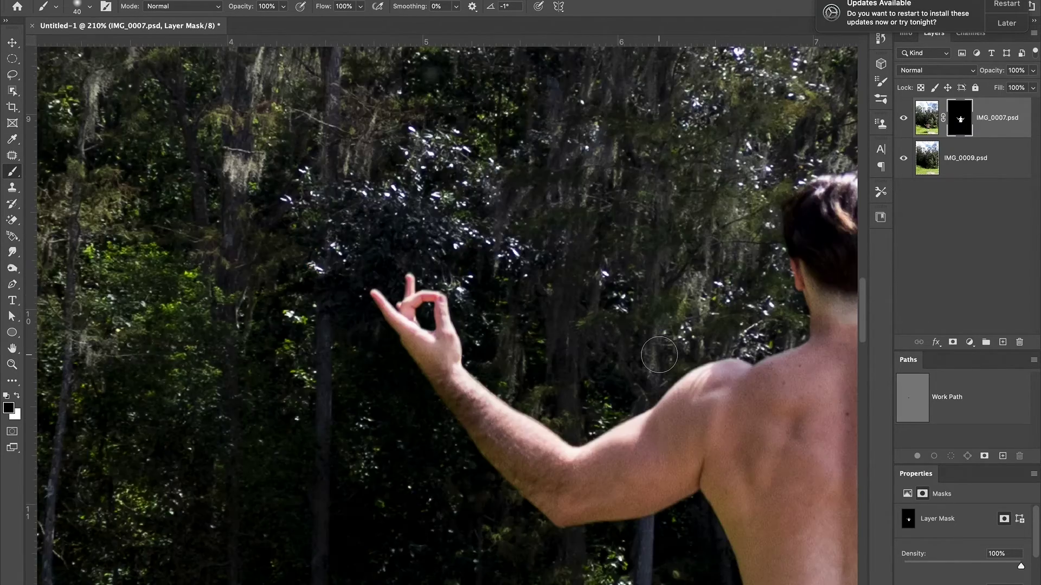
scroll(695, 387, "down", 8)
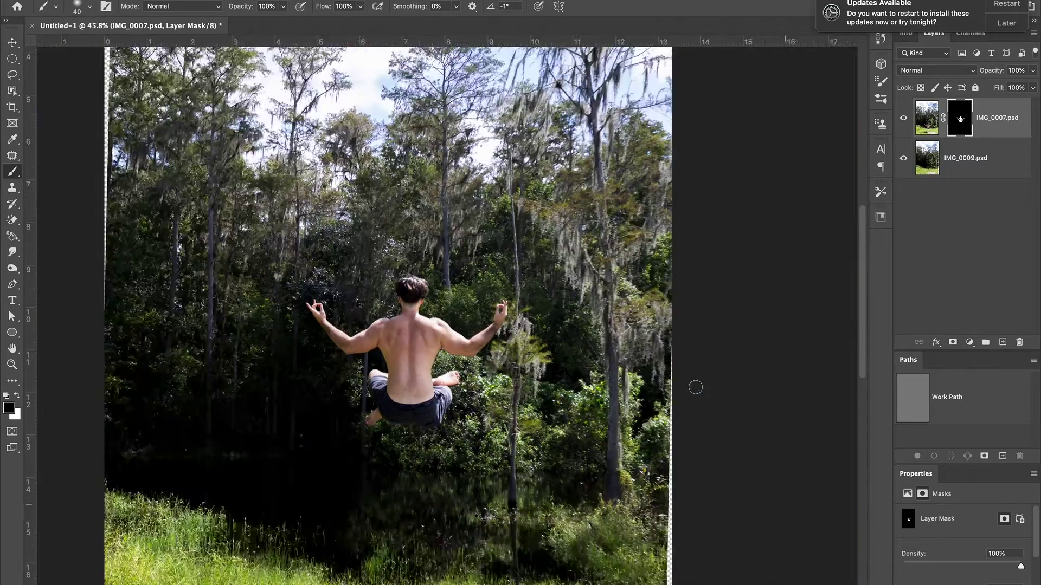
Scale the IMG_0009.psd background layer up proportionally to about 104% so it covers the canvas edges
left_click(954, 172)
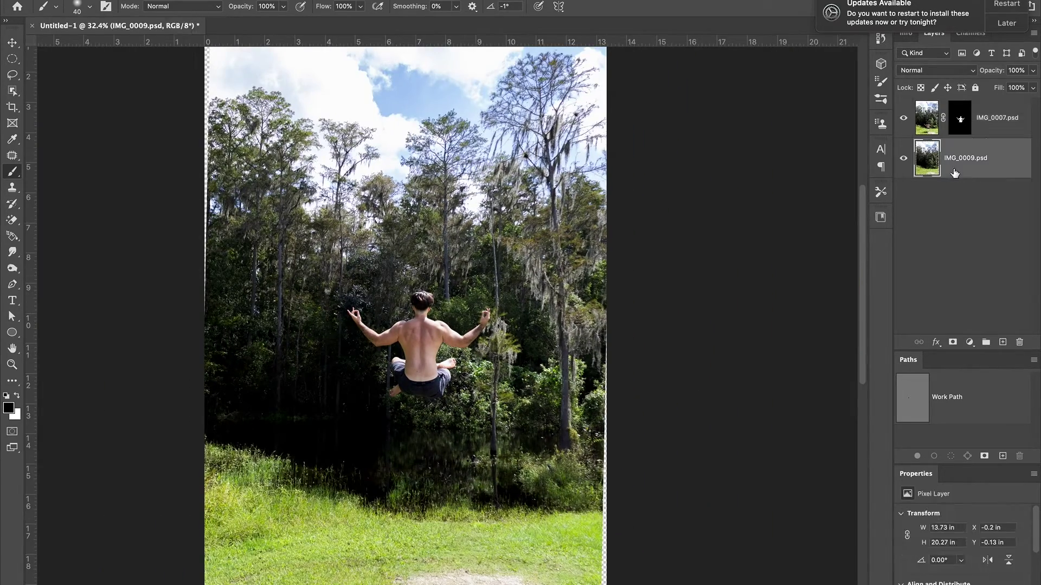
scroll(619, 247, "down", 2)
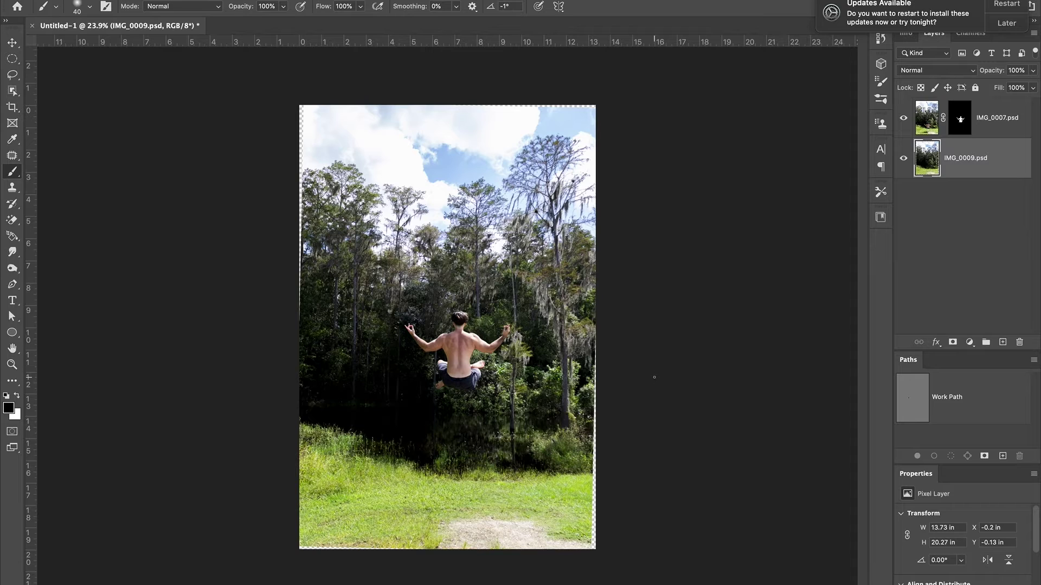
key("ctrl+t")
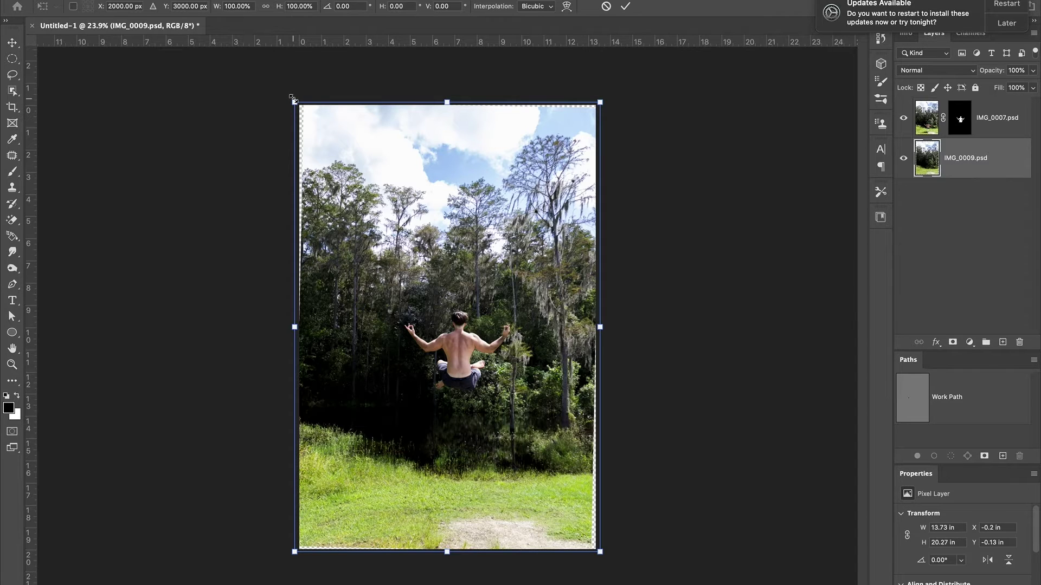
left_click_drag(293, 99, 286, 90)
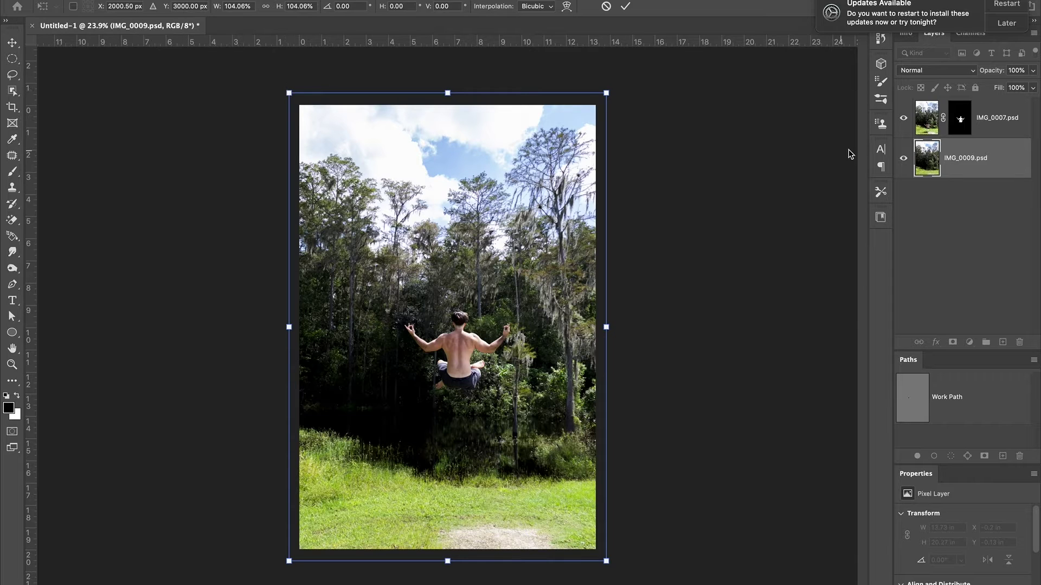
Move the man down and left to about X -2.2 in, Y -2.41 in, and convert the IMG_0007.psd layer to a smart object
left_click(986, 123)
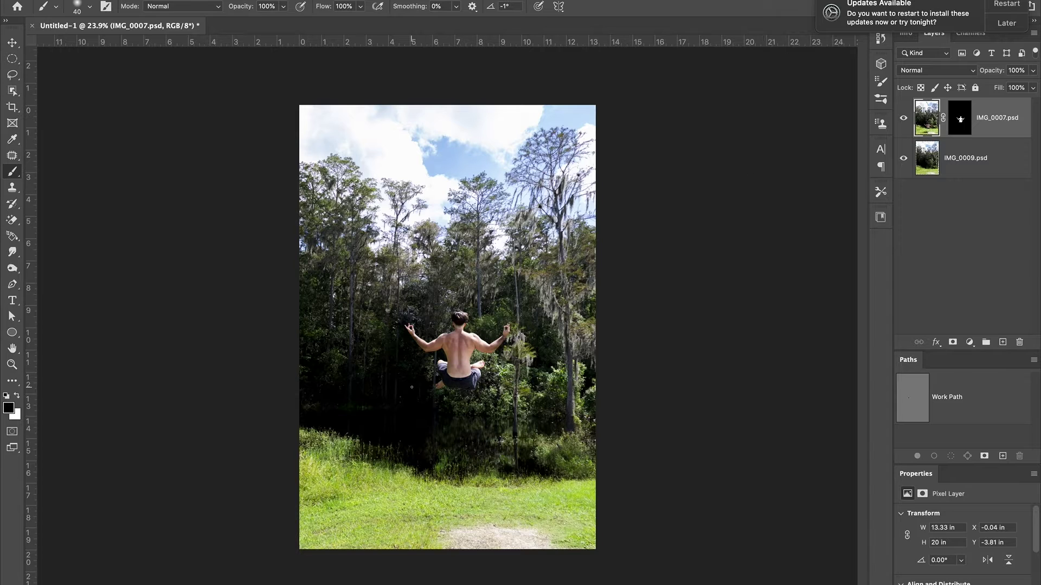
key("v")
left_click_drag(471, 357, 423, 390)
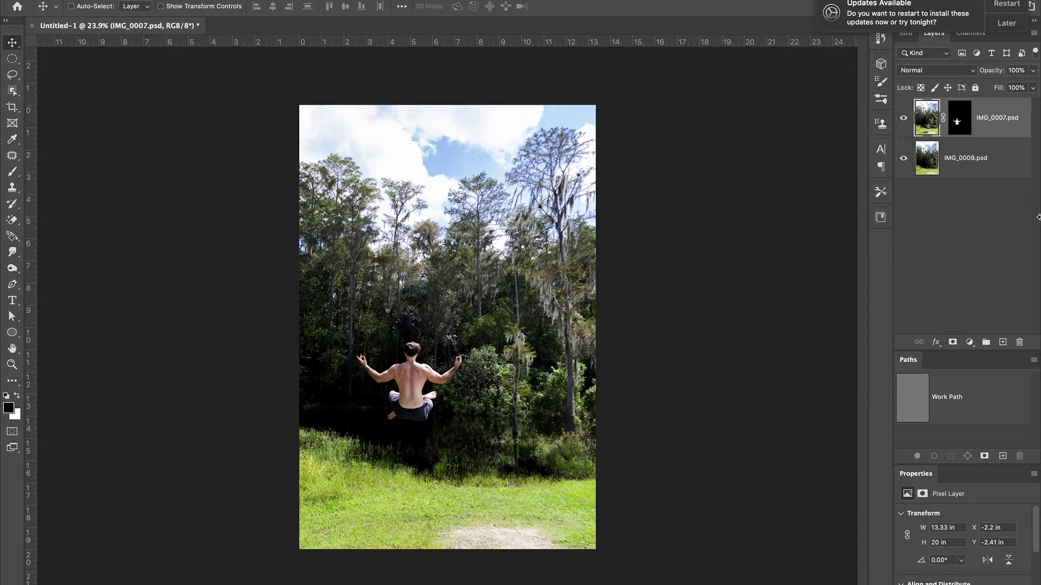
right_click(1024, 109)
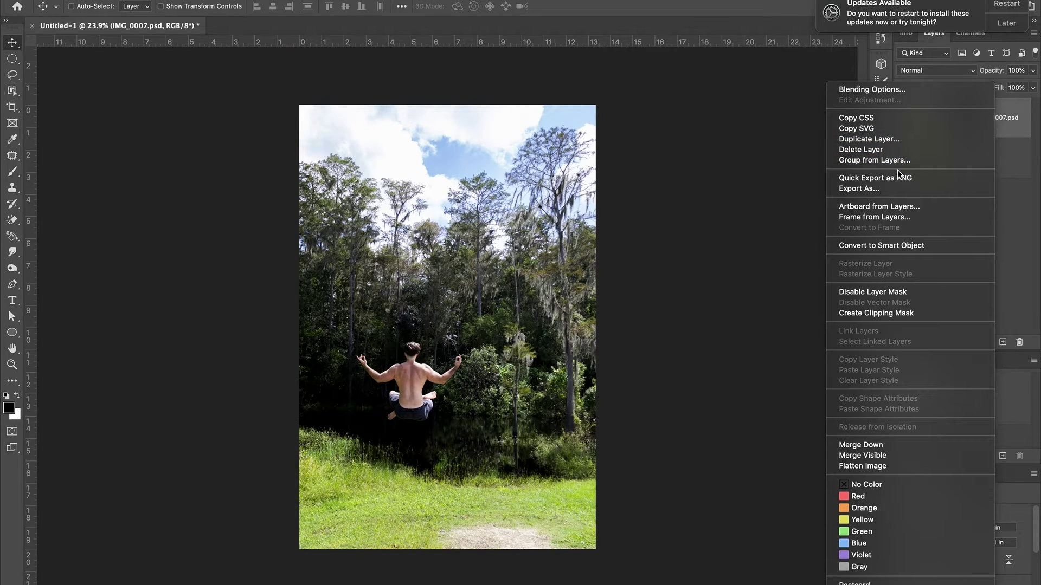
left_click(899, 245)
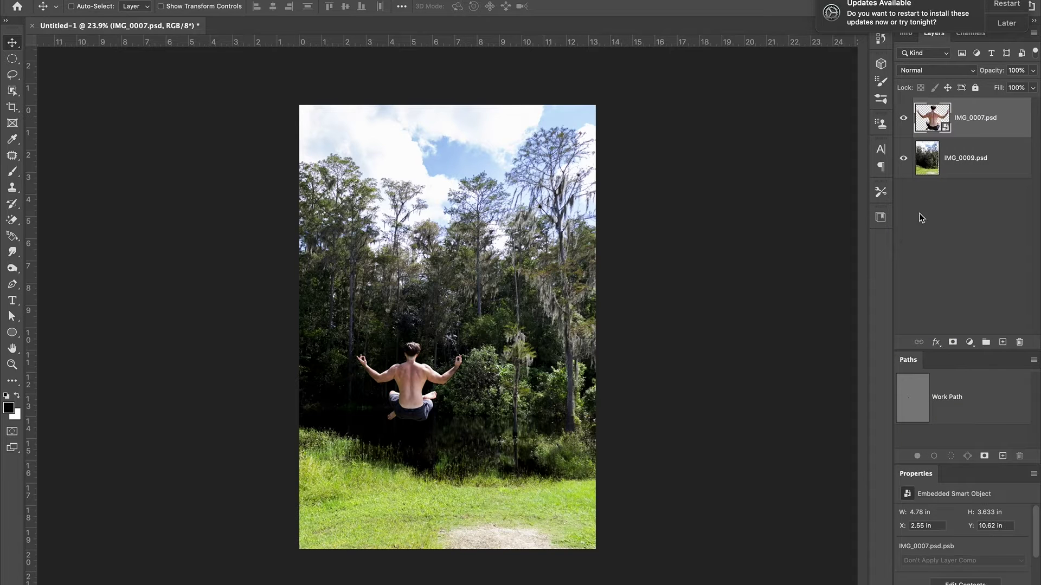
Scale the man smart object down to about 46% and place it against the dark trees at about X 5.96 in, Y 11.53 in
scroll(434, 396, "up", 2)
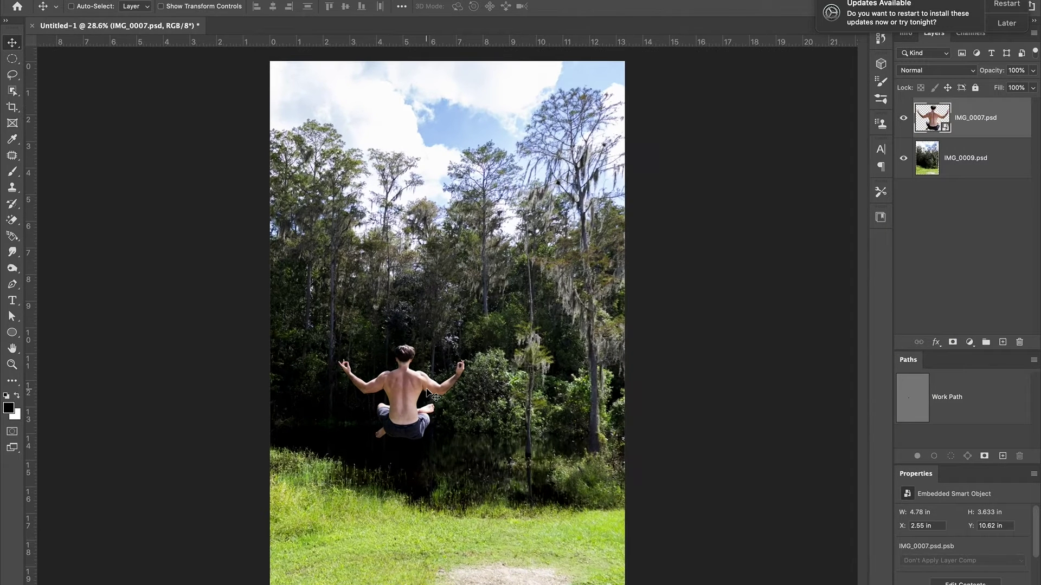
key("super+t")
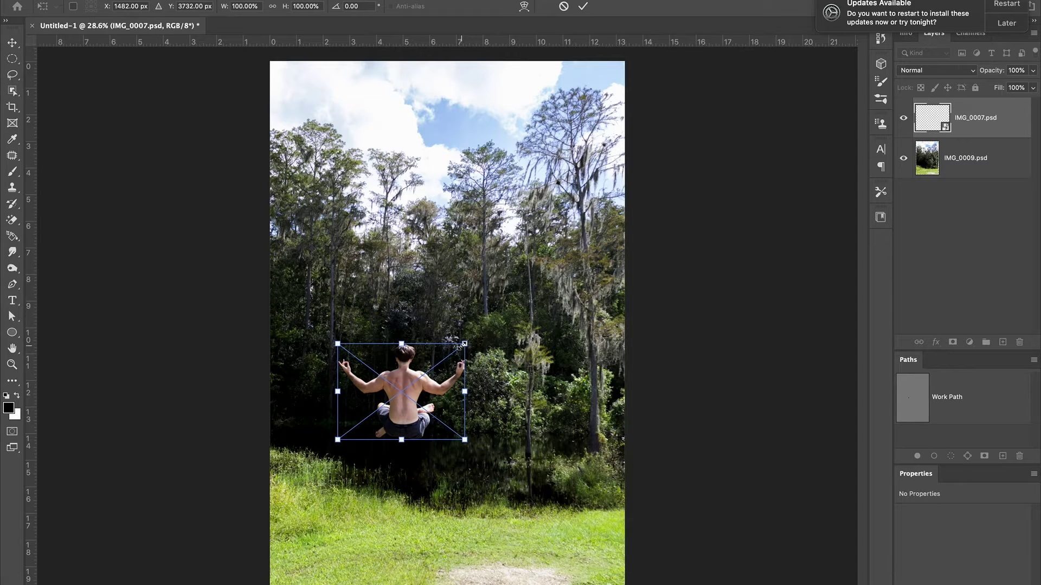
left_click_drag(464, 343, 442, 360)
left_click_drag(393, 393, 457, 394)
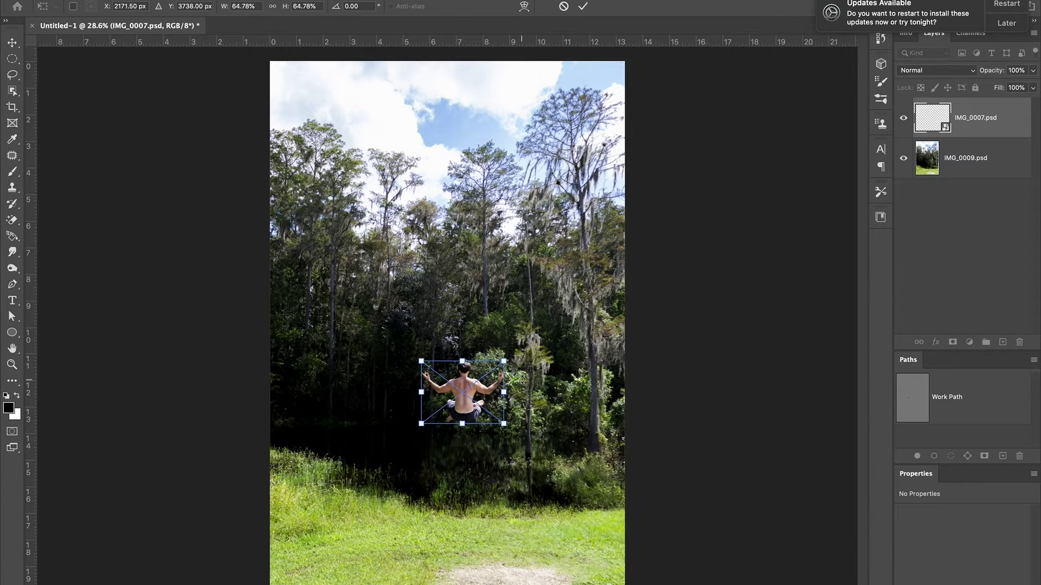
left_click_drag(470, 399, 472, 388)
left_click_drag(506, 351, 462, 394)
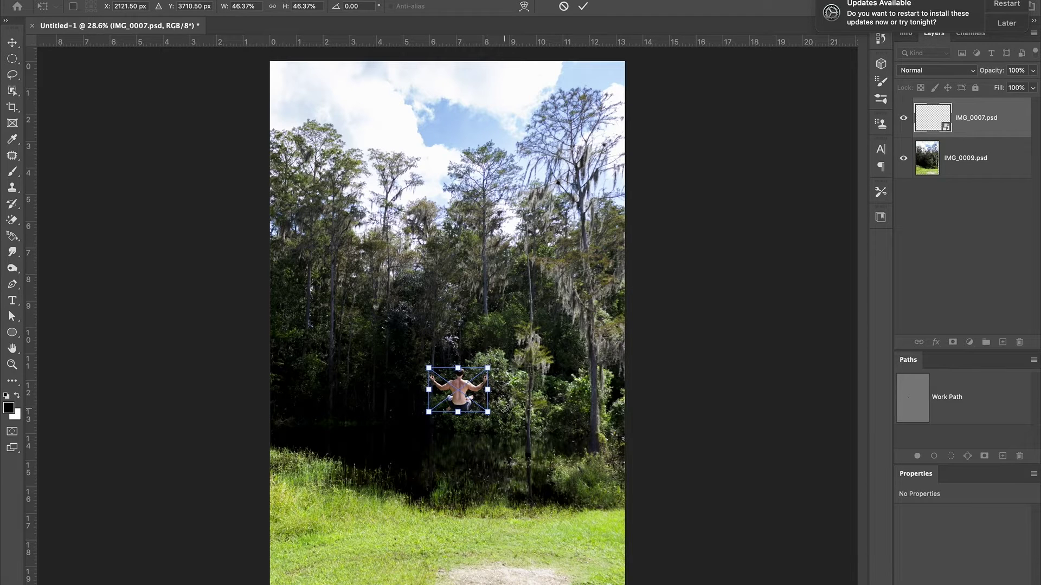
left_click(662, 440)
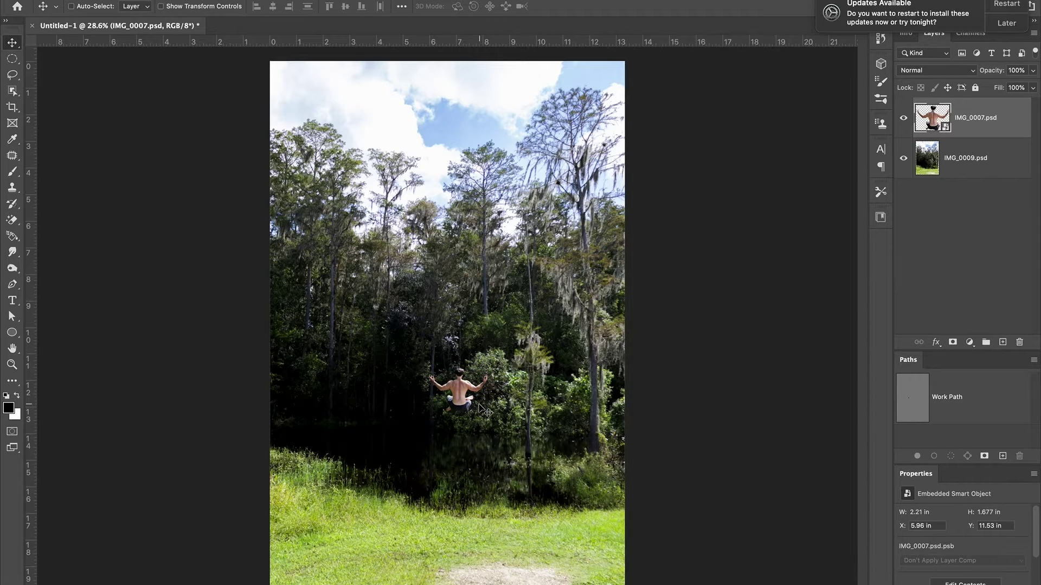
Lower the man slightly to about X 5.91 in, Y 11.85 in, and scale him to about 54% around his centre
left_click_drag(470, 399, 469, 408)
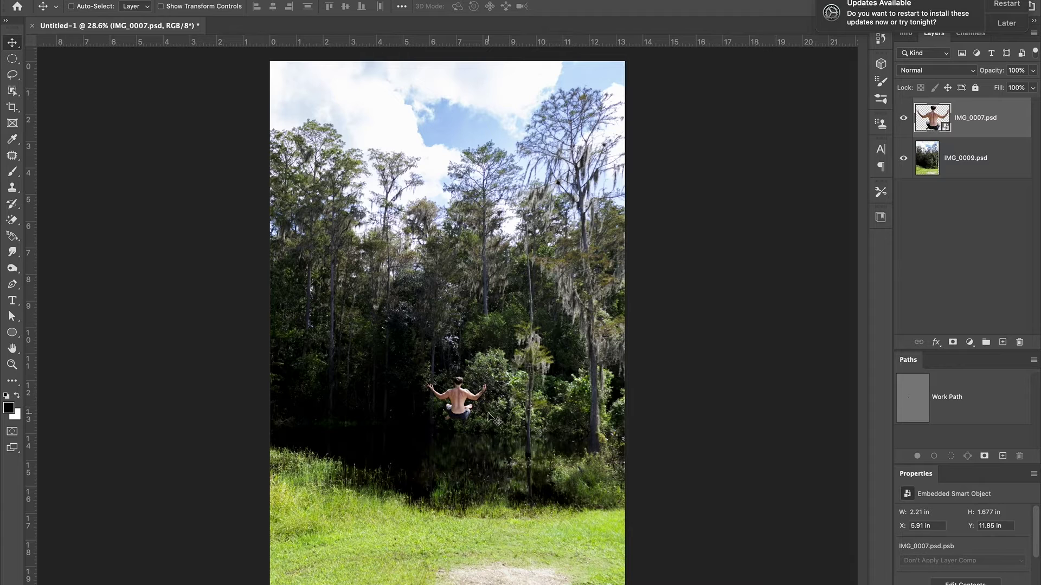
key("ctrl+t")
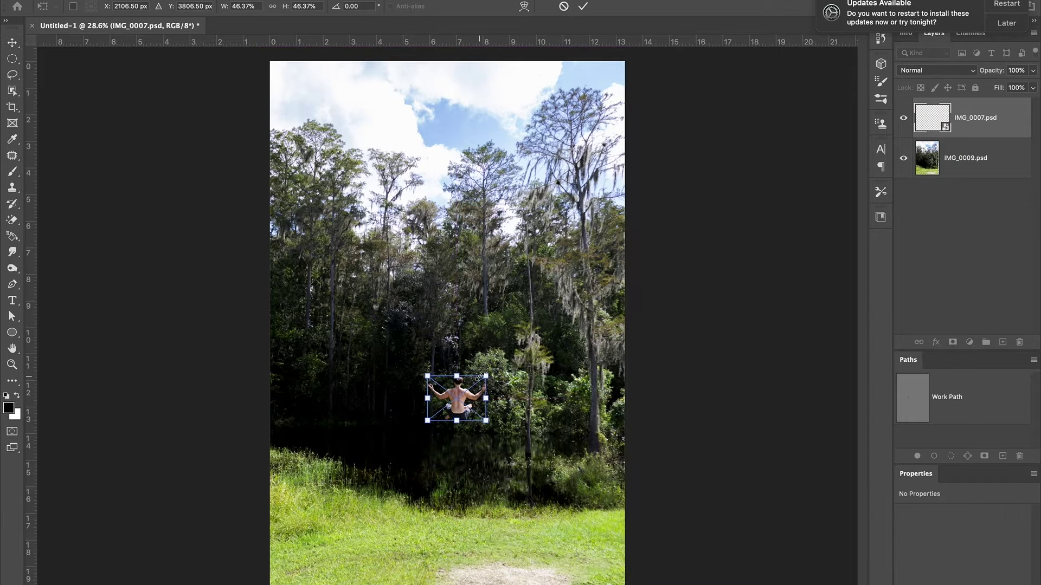
left_click_drag(486, 375, 490, 373)
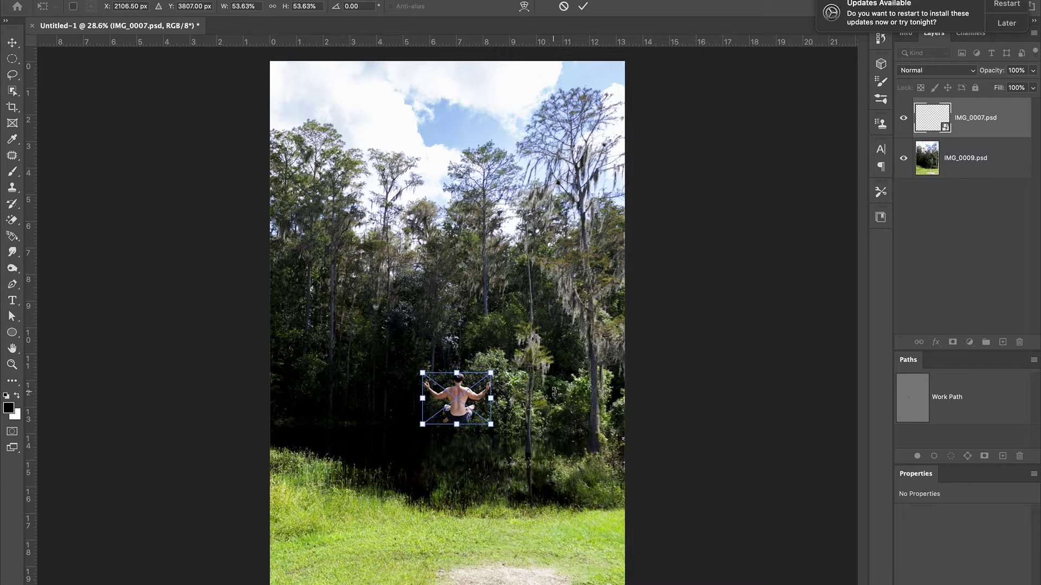
key("Return")
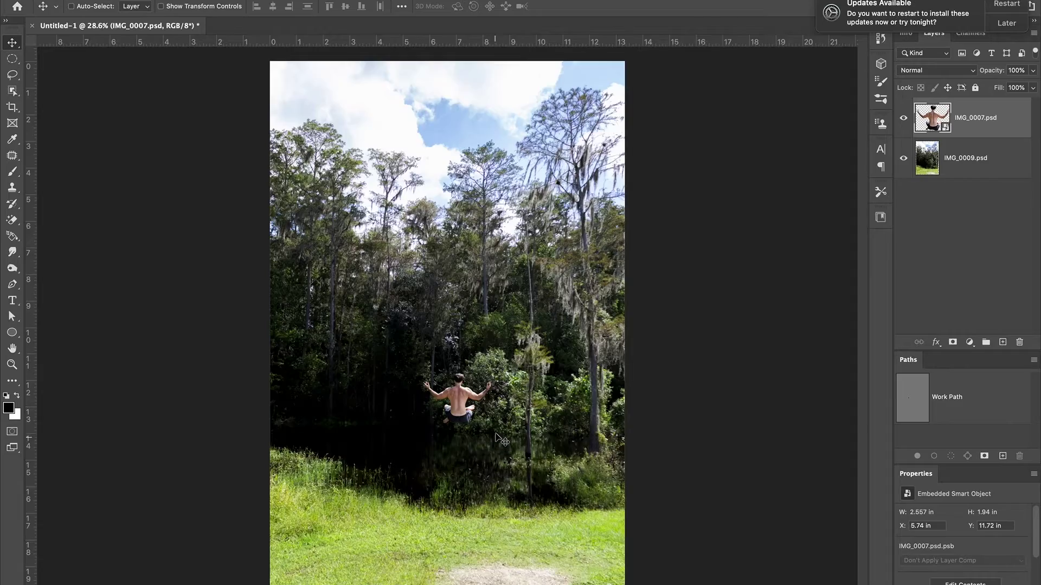
Transform the man down to about 39.5% scale and raise his centre to about Y 3581 px
scroll(498, 438, "down", 5)
scroll(501, 407, "up", 7)
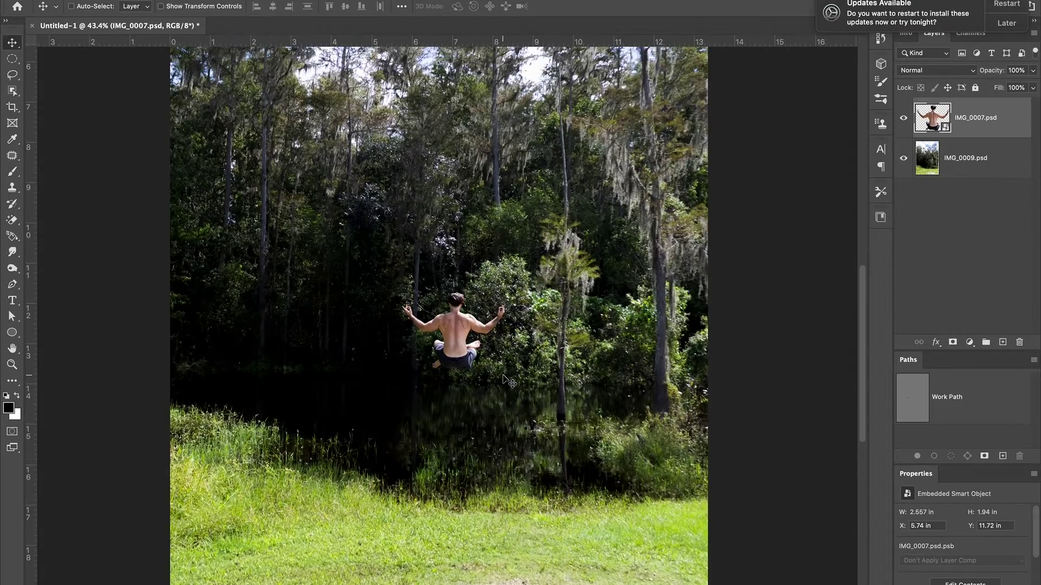
scroll(505, 380, "down", 3)
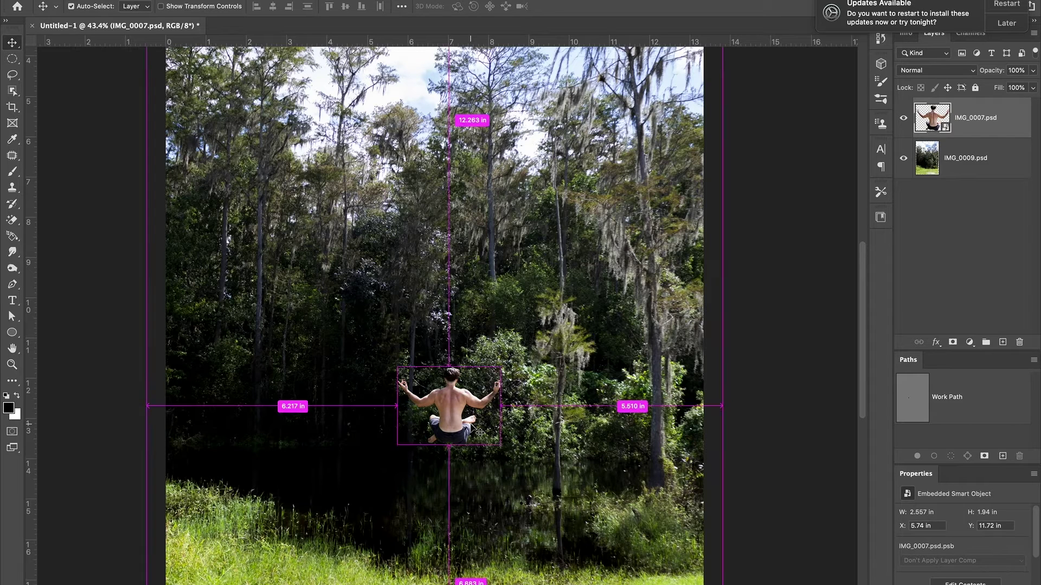
key("super+t")
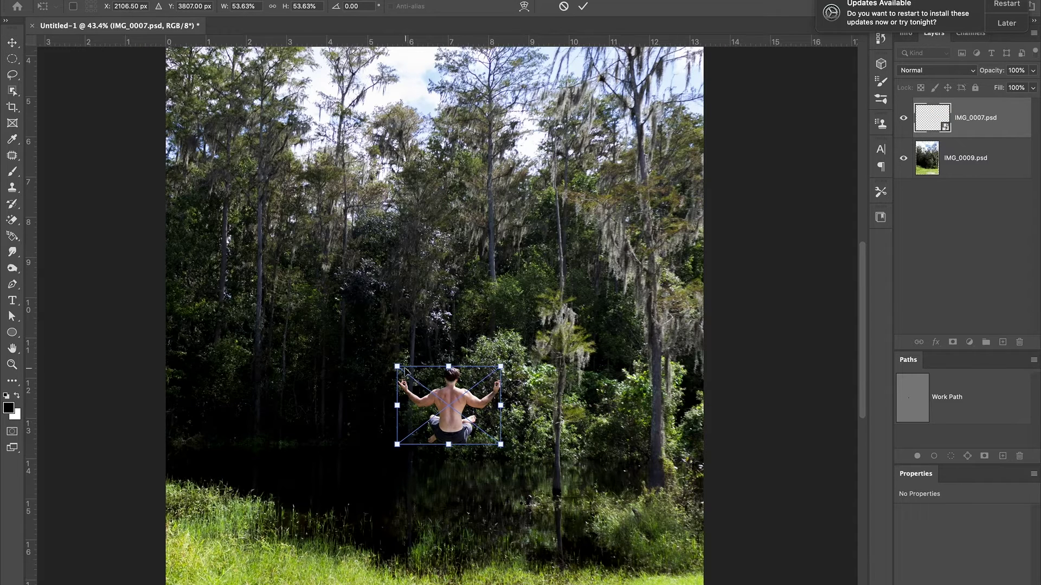
left_click_drag(399, 365, 405, 384)
left_click_drag(458, 417, 457, 406)
left_click_drag(485, 367, 458, 379)
key("super+plus")
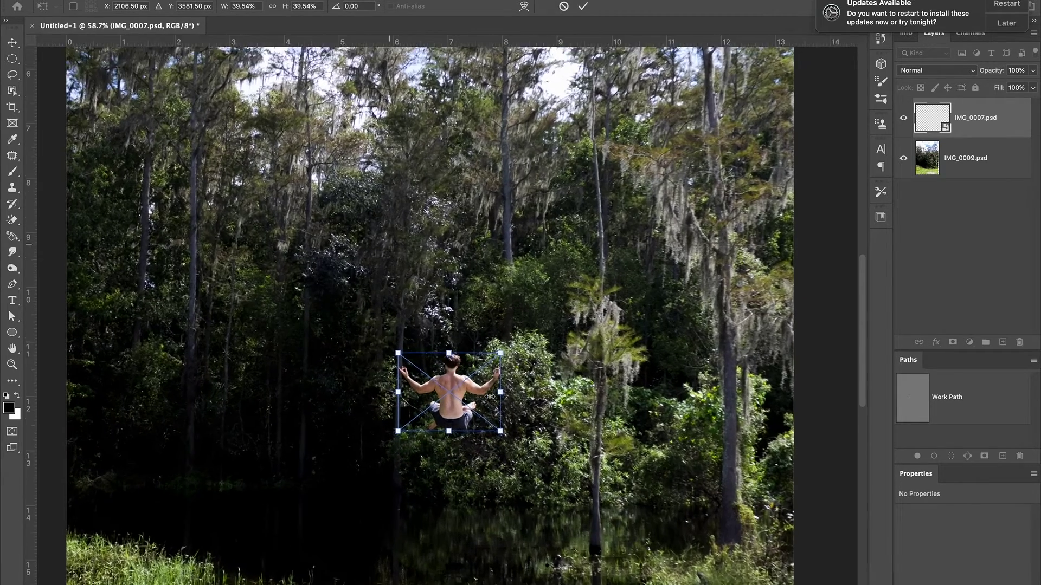
scroll(489, 396, "down", 3)
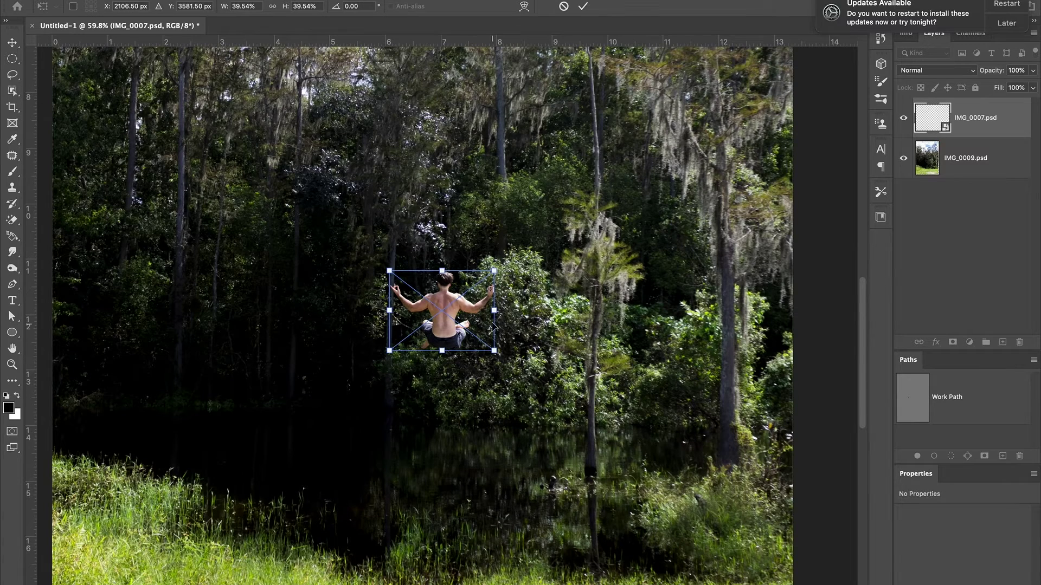
Enlarge the man to about 43.8% and raise him further above the water, centred at about X 2106 px, Y 3516 px
left_click_drag(491, 269, 498, 268)
left_click_drag(443, 304, 473, 288)
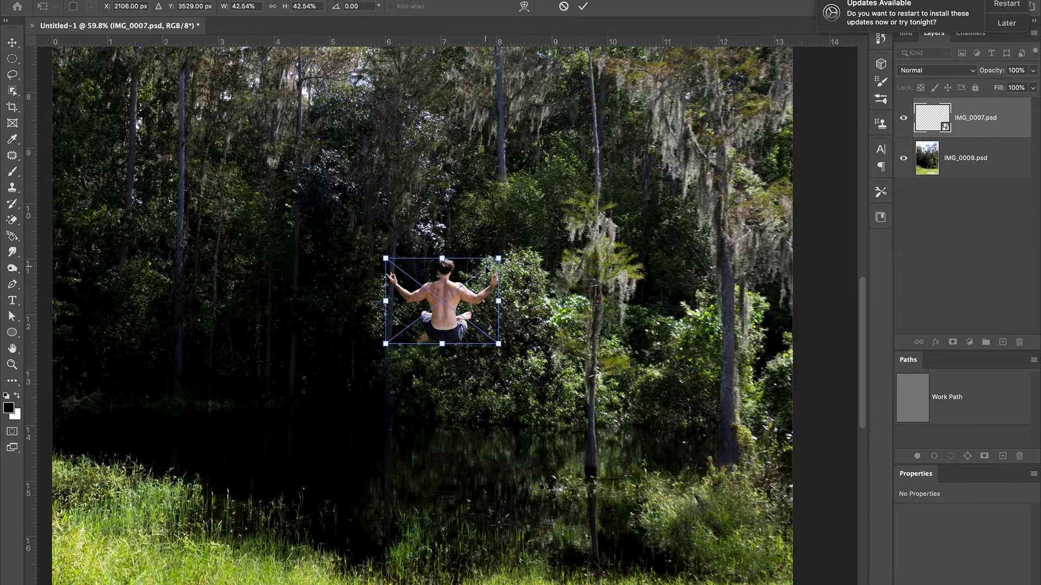
left_click_drag(499, 254, 500, 257)
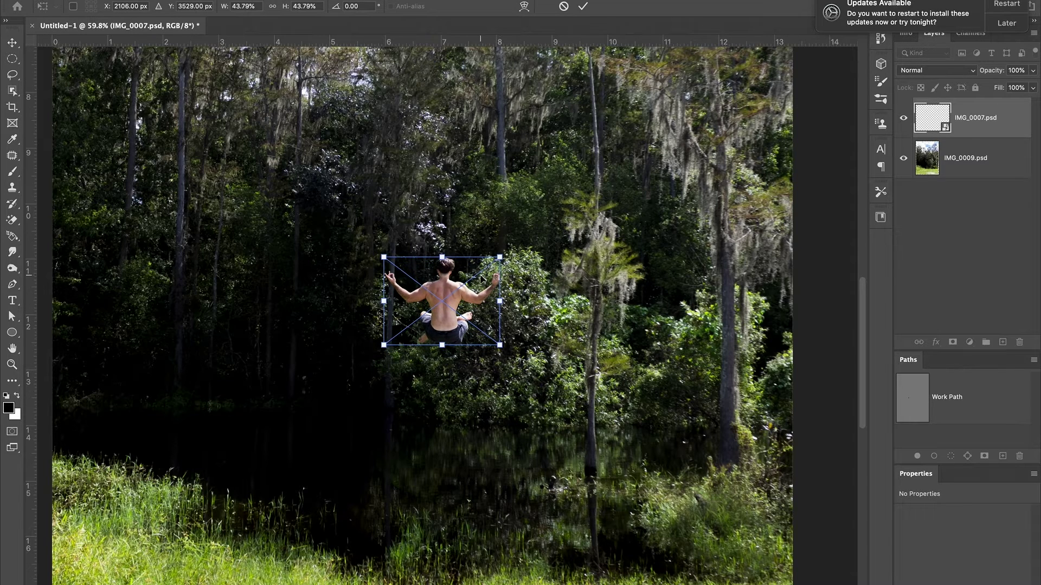
left_click_drag(465, 291, 464, 289)
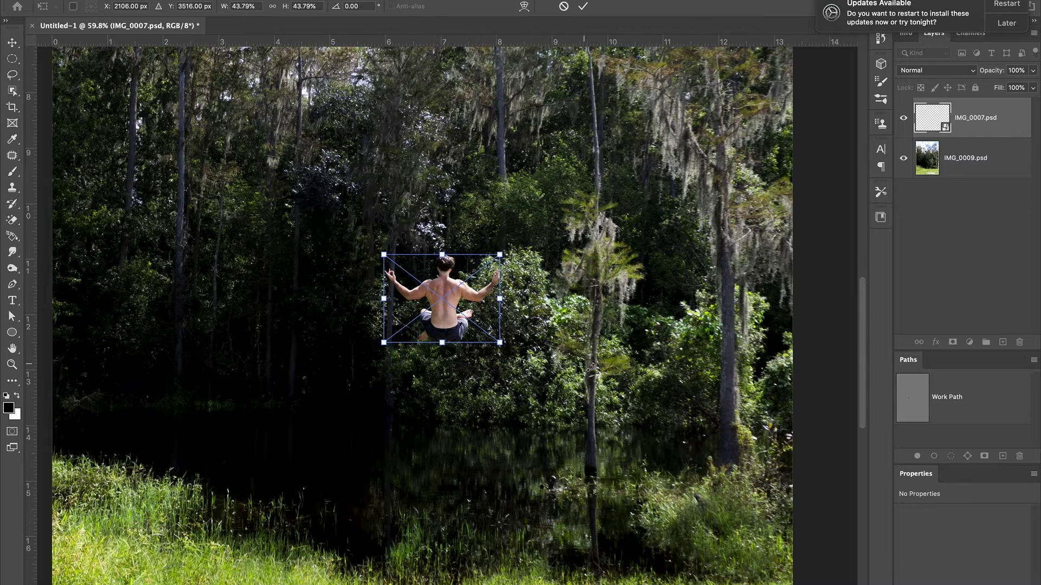
key("Return")
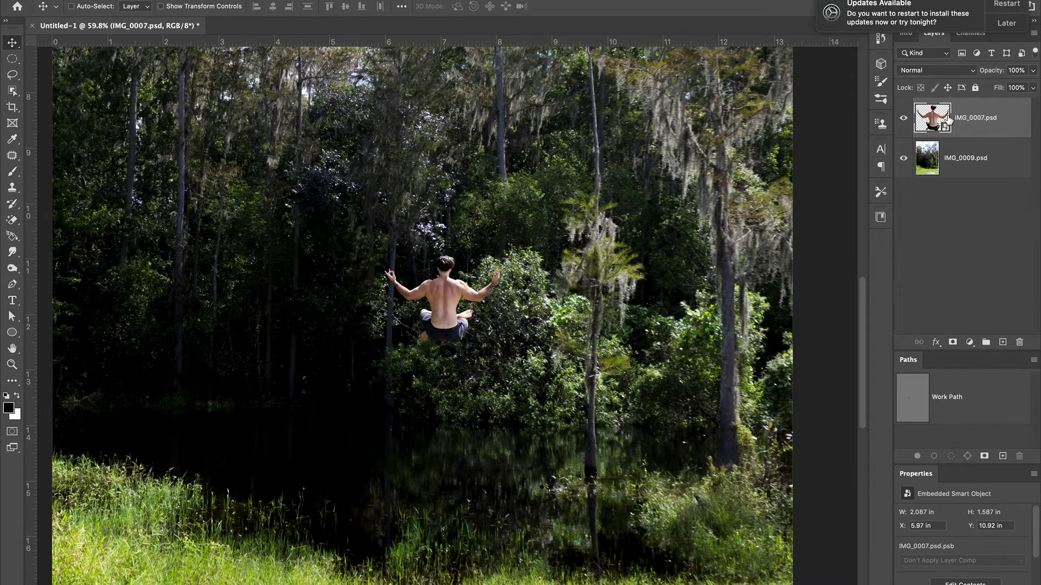
Duplicate the man's smart object layer and rename the lower original layer as reflection
key("super")
key("super+j")
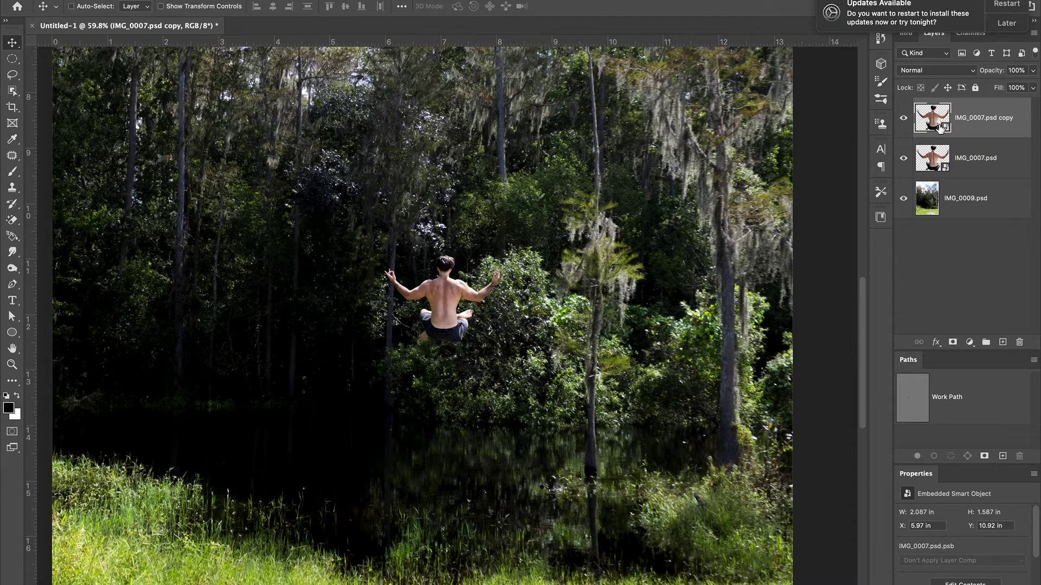
left_click(981, 162)
double_click(976, 157)
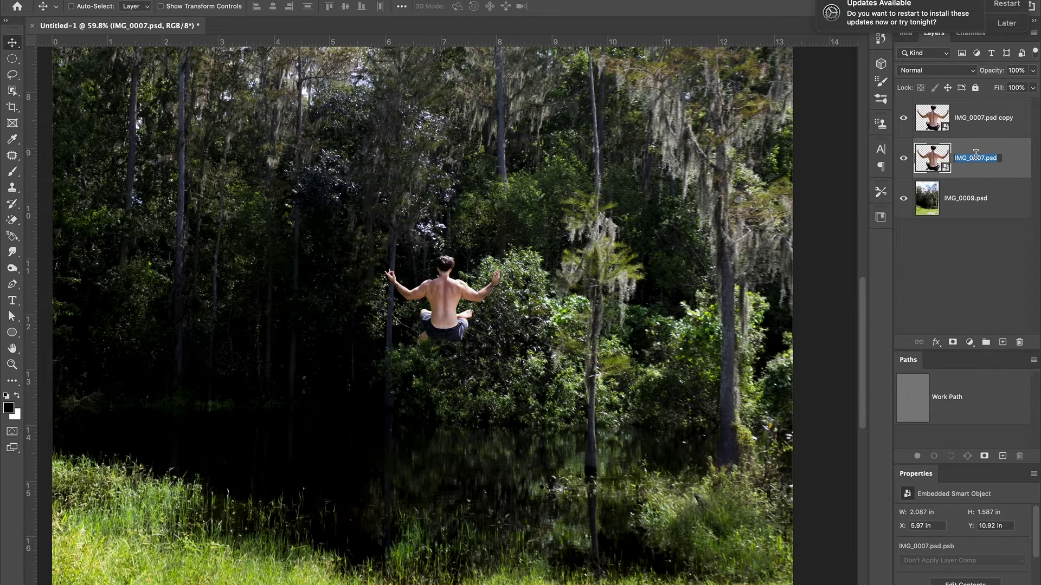
type("reflection")
key("Return")
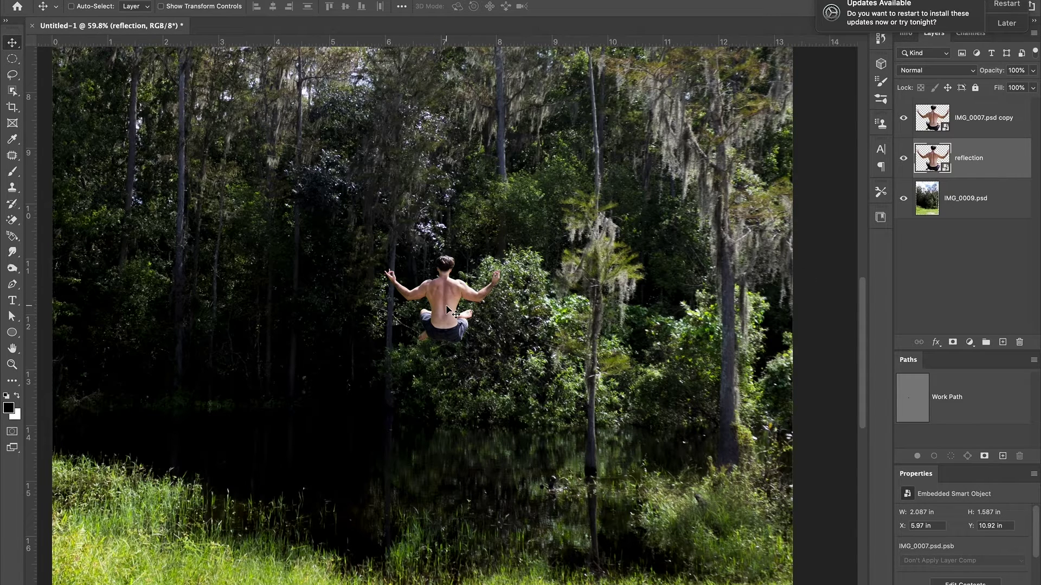
Turn the reflection layer upside down at -43.79% width and height, and place it in the pond at about X 2107 px, Y 4555 px
left_click_drag(444, 311, 444, 420)
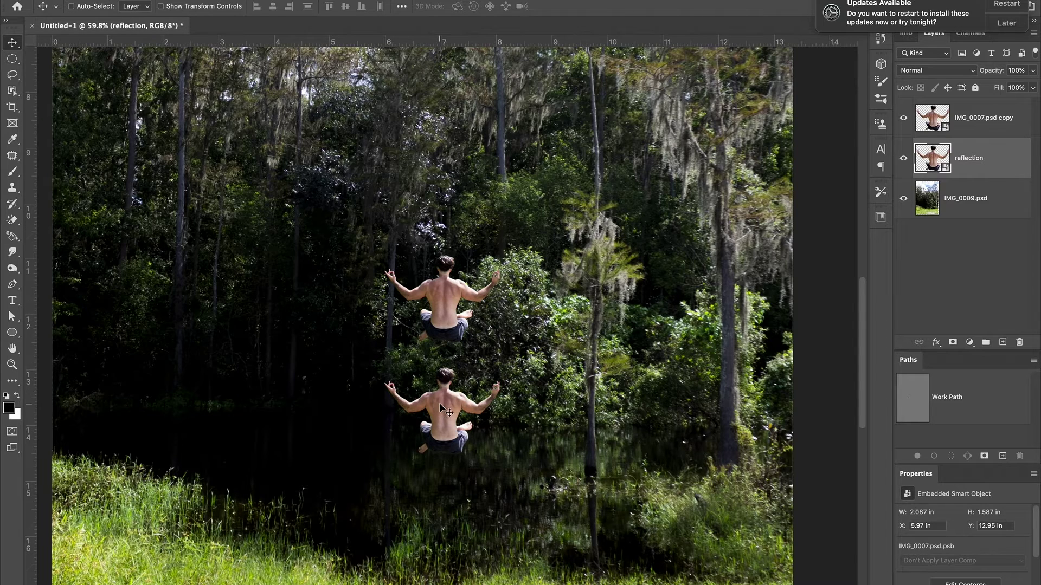
key("ctrl+t")
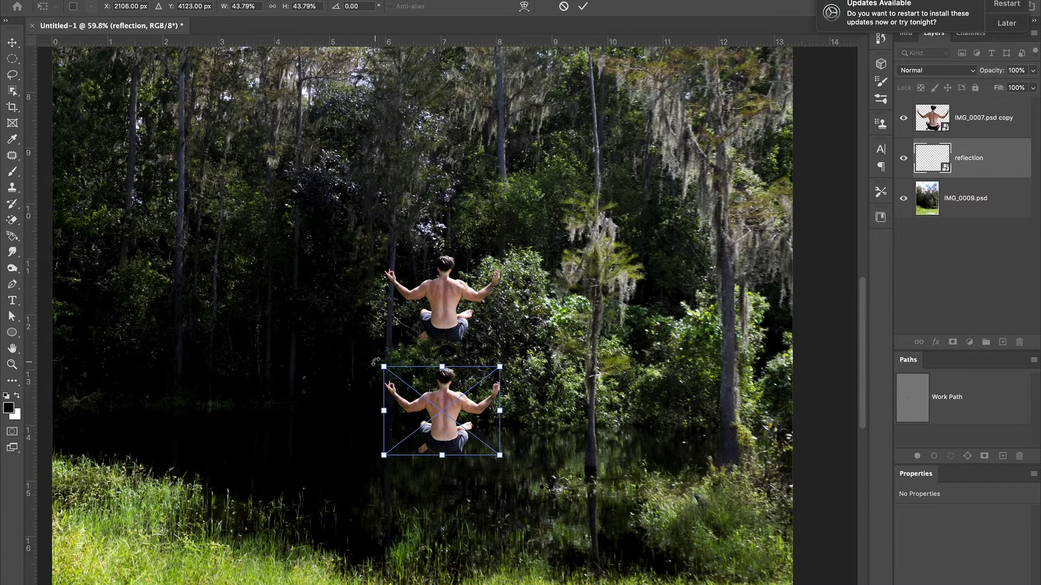
left_click_drag(375, 362, 517, 459)
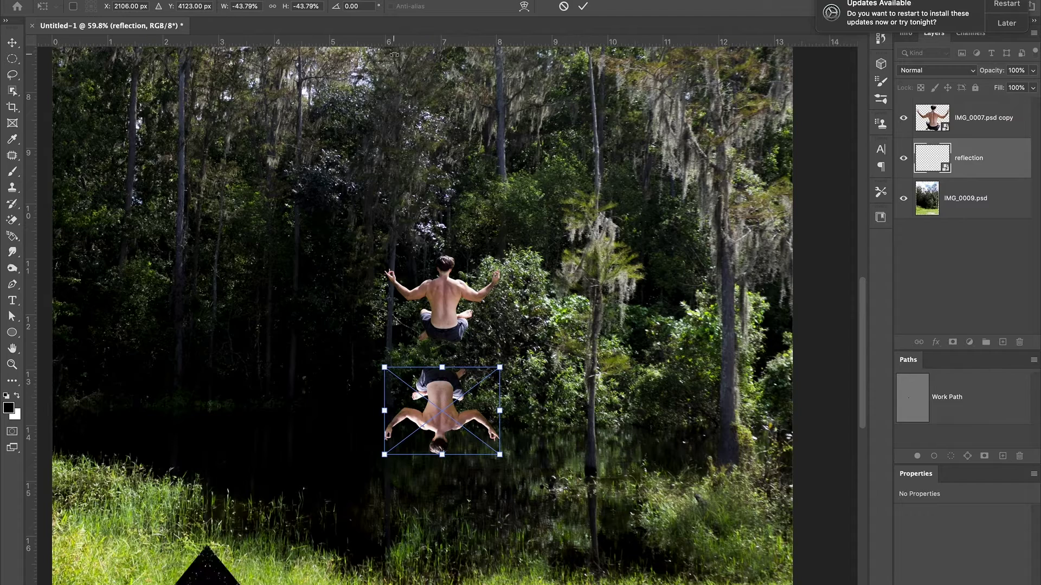
left_click_drag(432, 392, 456, 479)
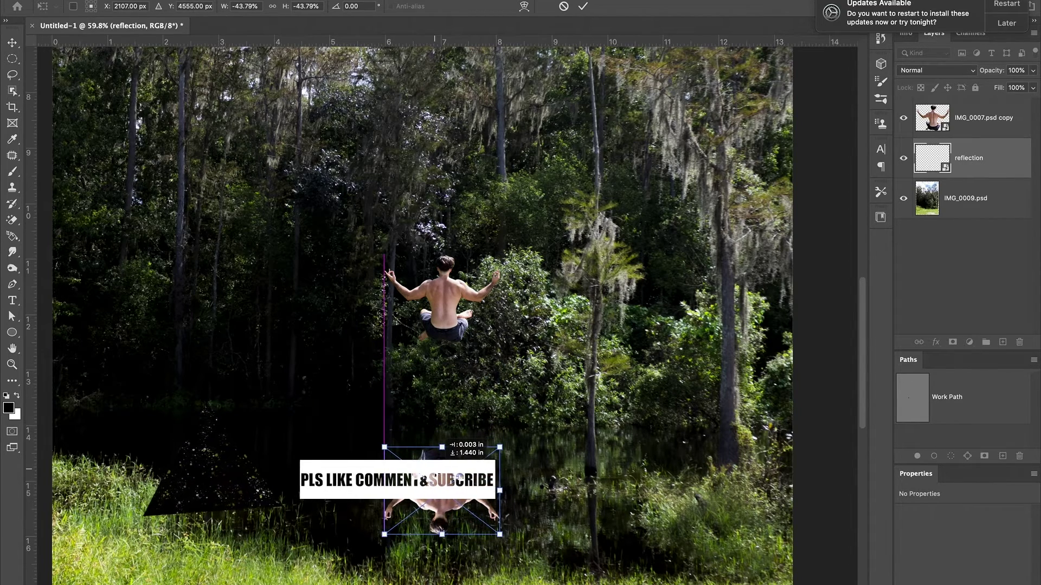
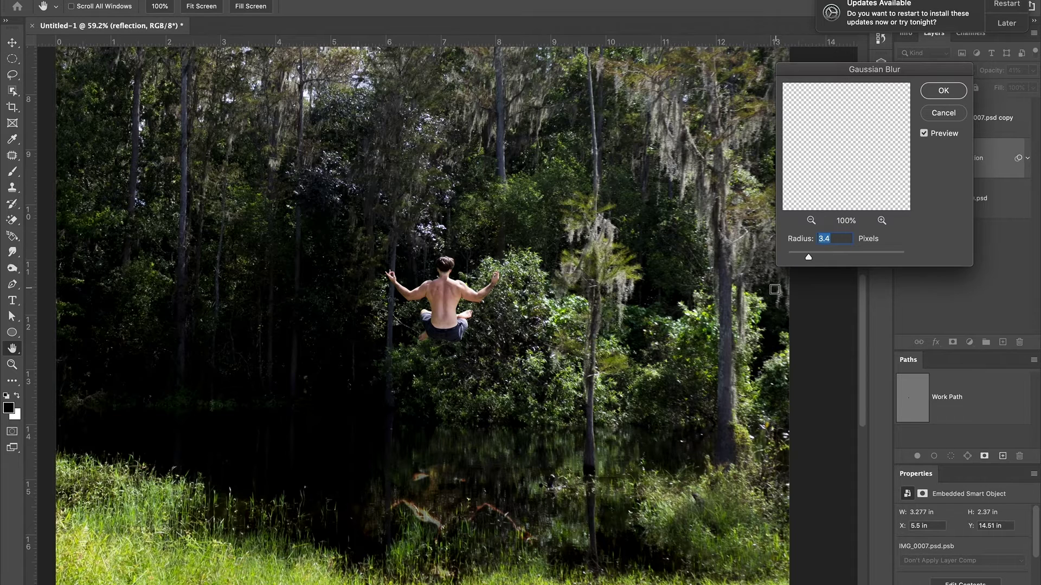
Set the reflection layer's Gaussian Blur radius to 9.3 pixels and distort the layer with a Medium-size Ripple filter
left_click_drag(818, 257, 824, 258)
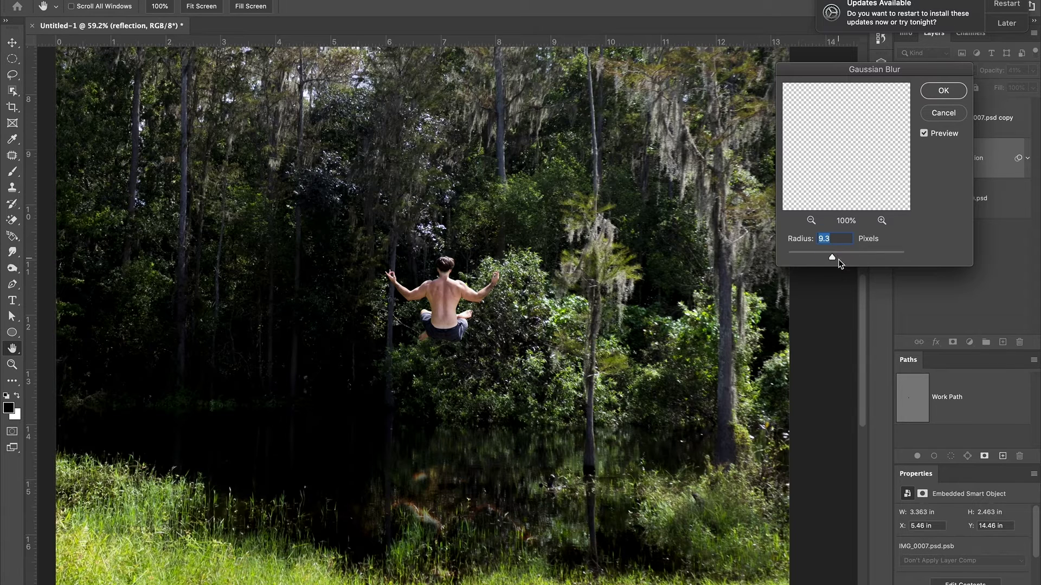
left_click(944, 91)
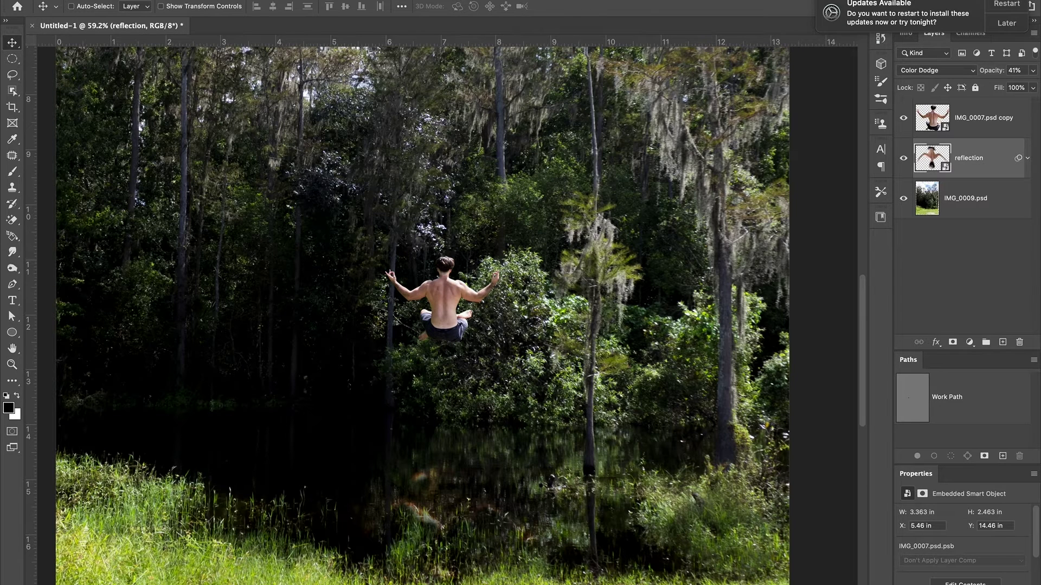
left_click(289, 0)
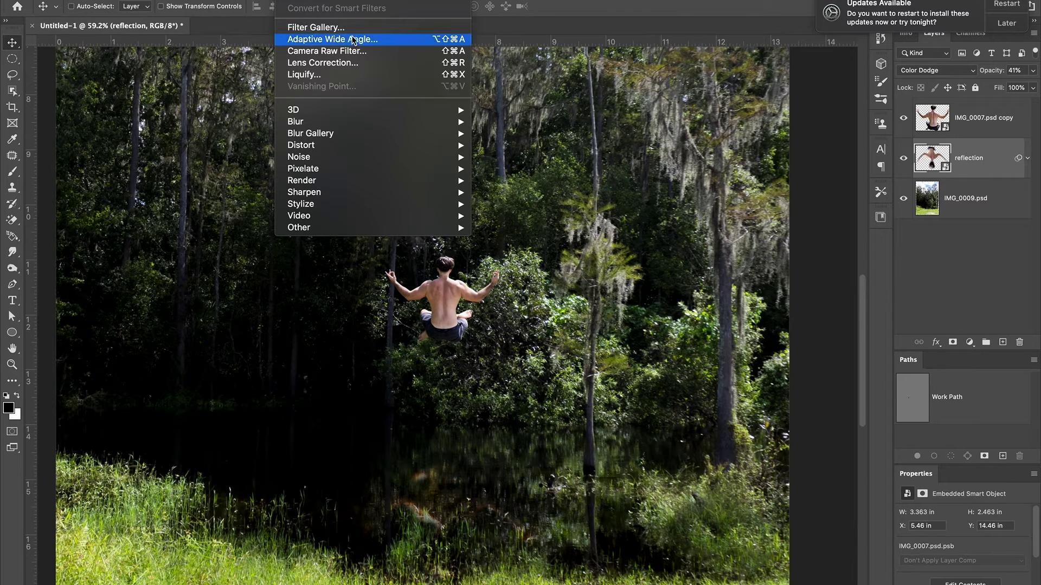
mouse_move(398, 112)
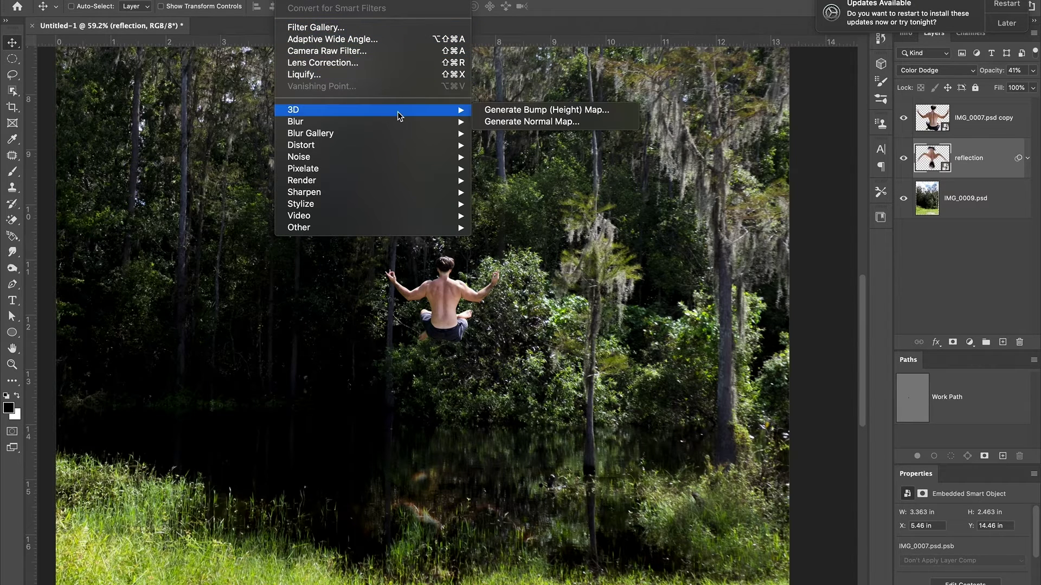
mouse_move(433, 145)
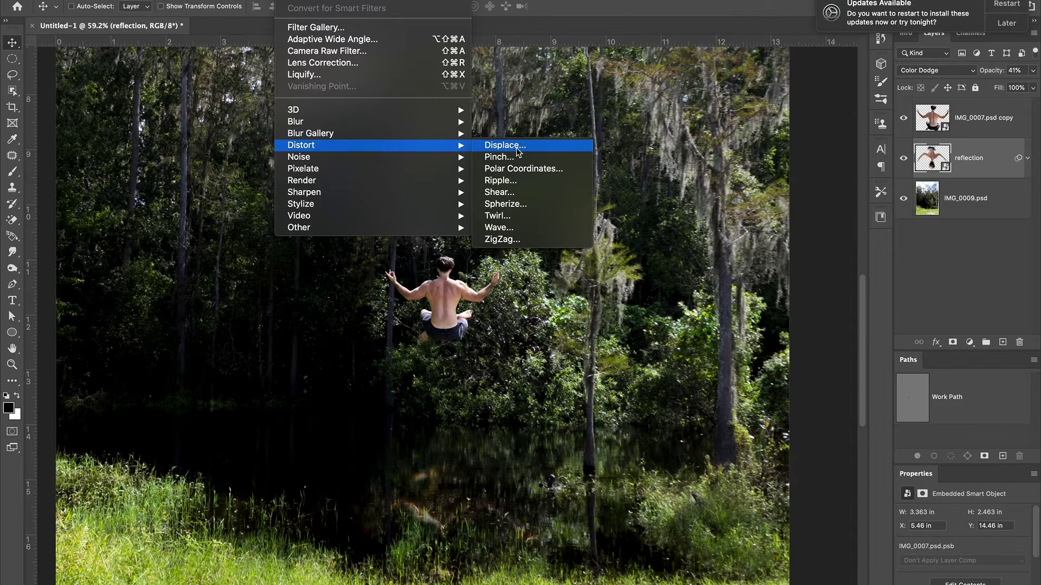
left_click(541, 178)
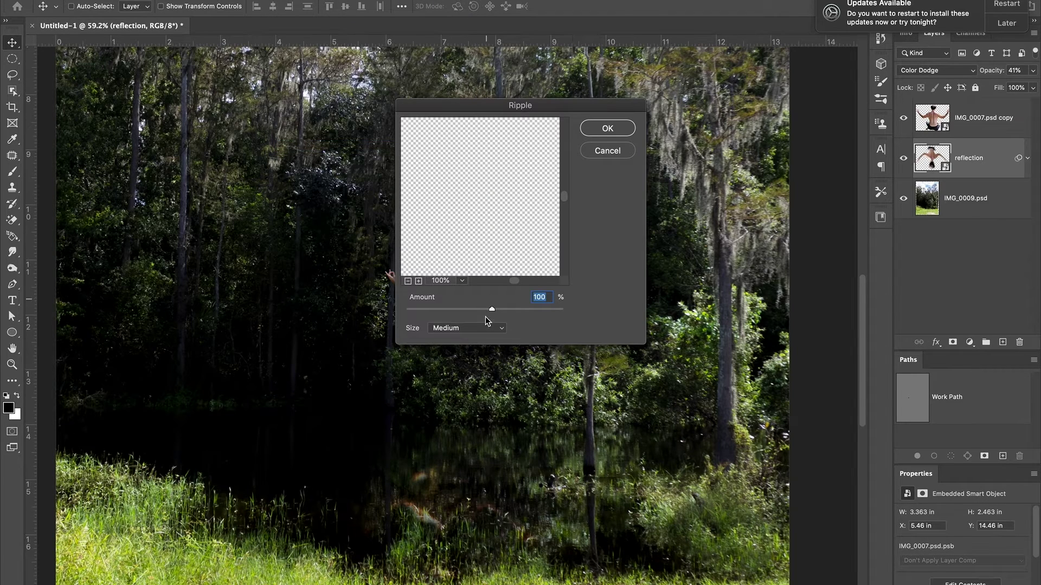
left_click_drag(473, 310, 418, 309)
left_click(473, 309)
left_click_drag(564, 198, 567, 159)
left_click_drag(499, 310, 453, 309)
left_click(622, 130)
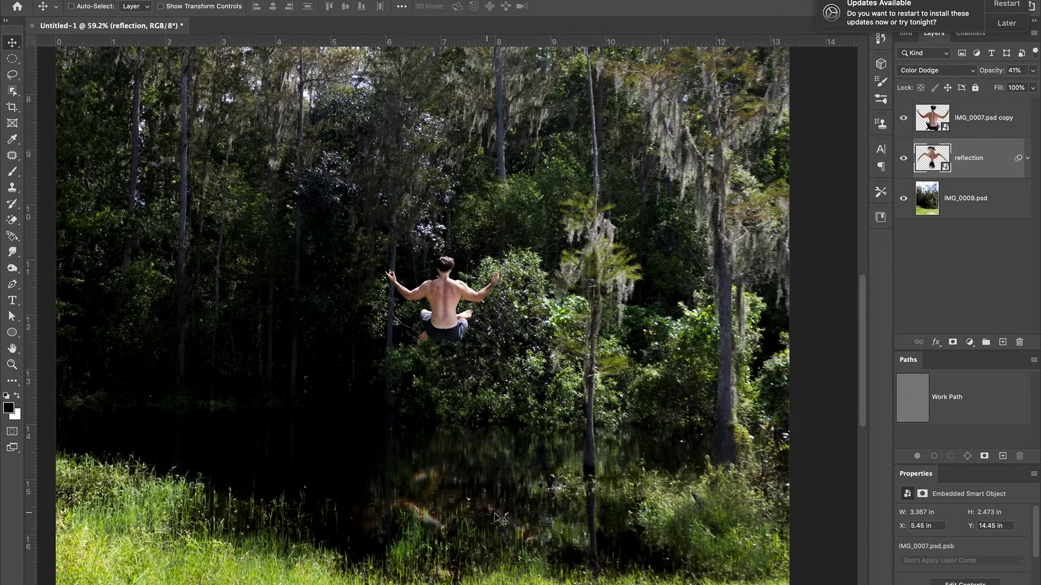
Examine how the blurred, rippled reflection blends into the pond, both close up and within the whole composition
scroll(460, 512, "up", 5)
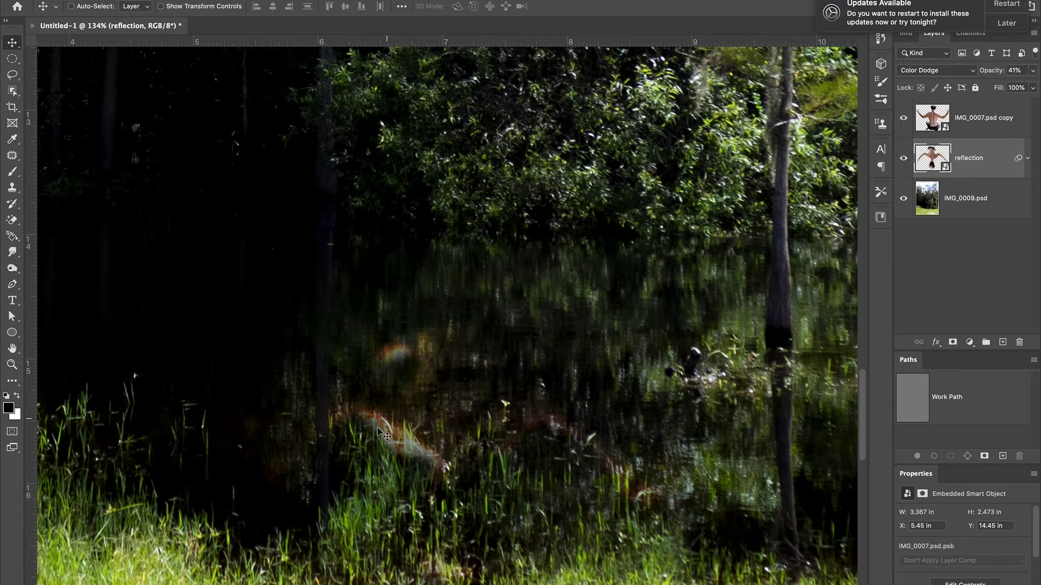
scroll(450, 481, "down", 1)
scroll(428, 466, "up", 3)
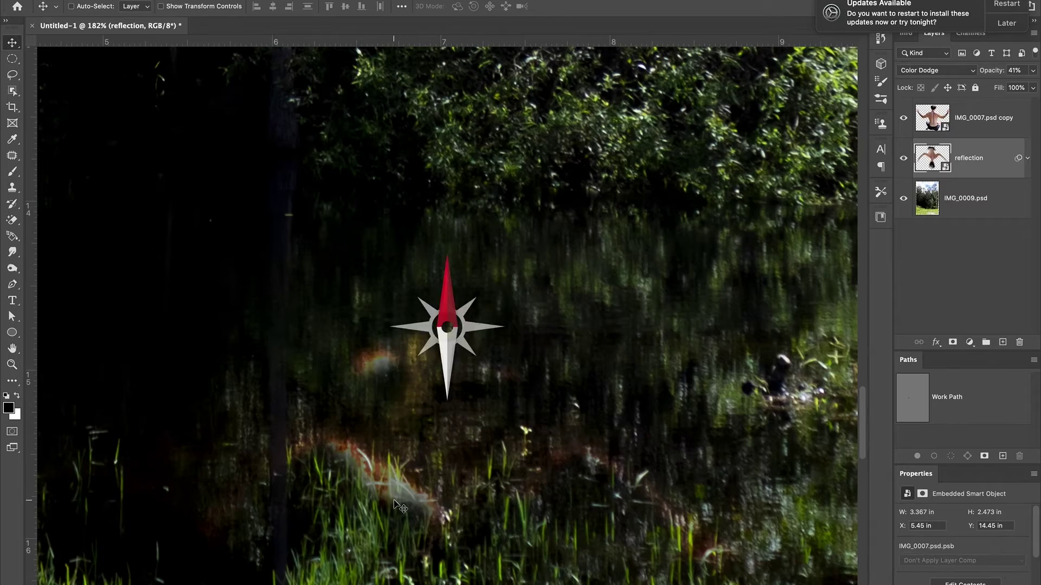
scroll(436, 516, "down", 2)
scroll(437, 518, "down", 4)
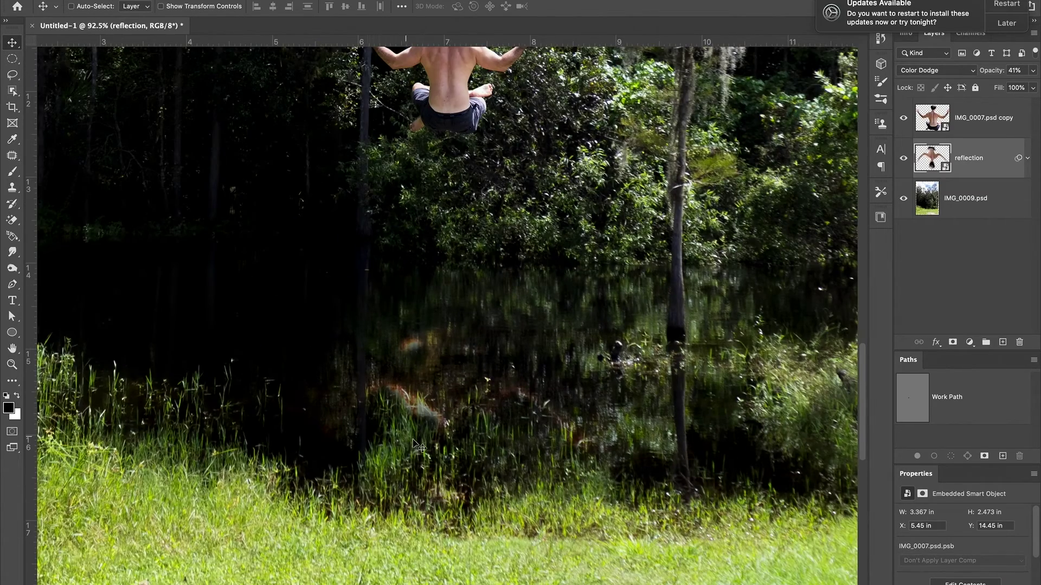
scroll(420, 446, "down", 2)
scroll(420, 445, "down", 1)
scroll(421, 445, "up", 4)
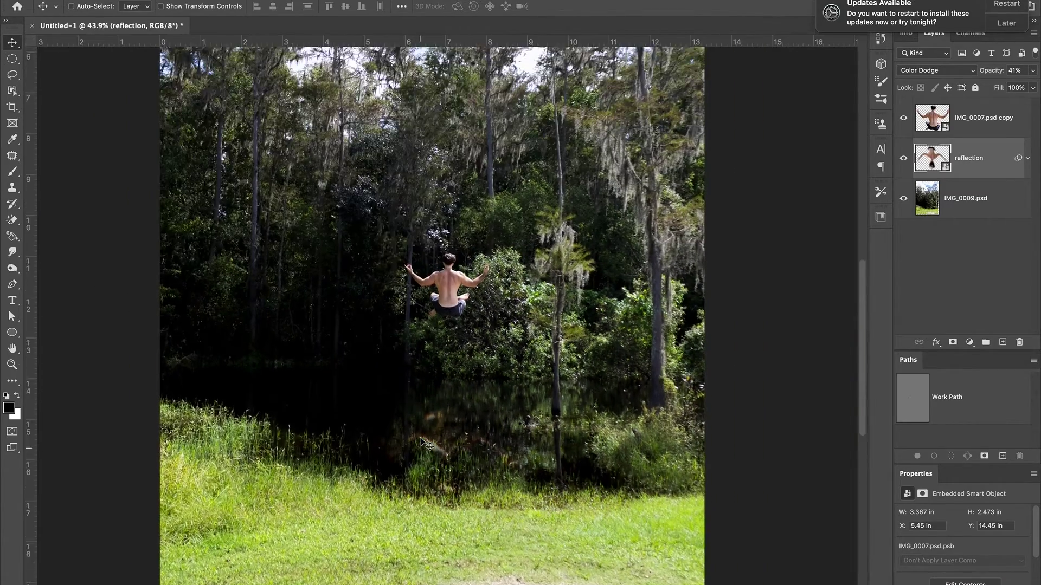
scroll(427, 444, "down", 2)
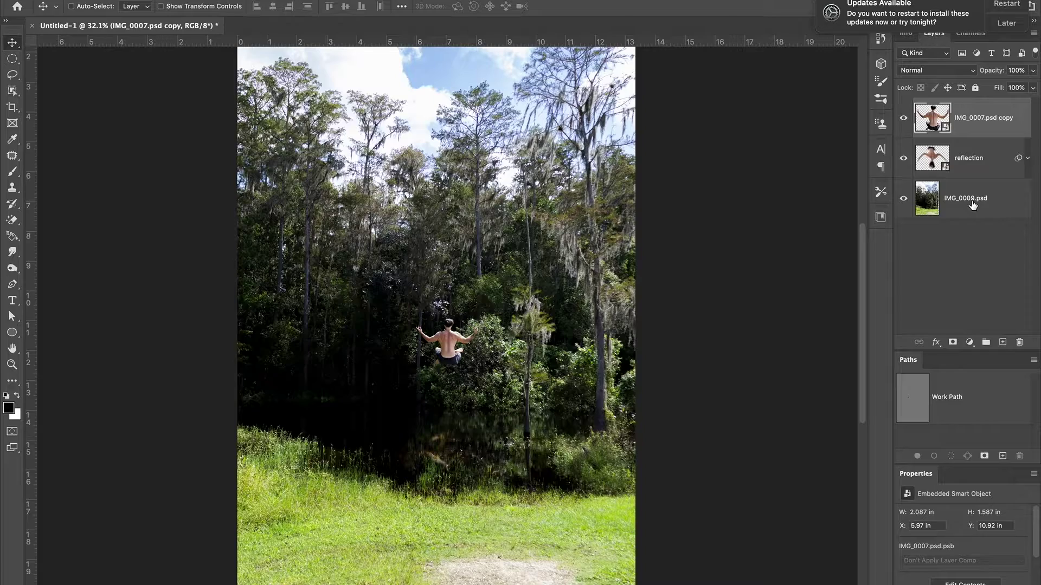
Duplicate the man, reflection and forest background layers, and flip the reflection copy horizontally
left_click(973, 200, "shift")
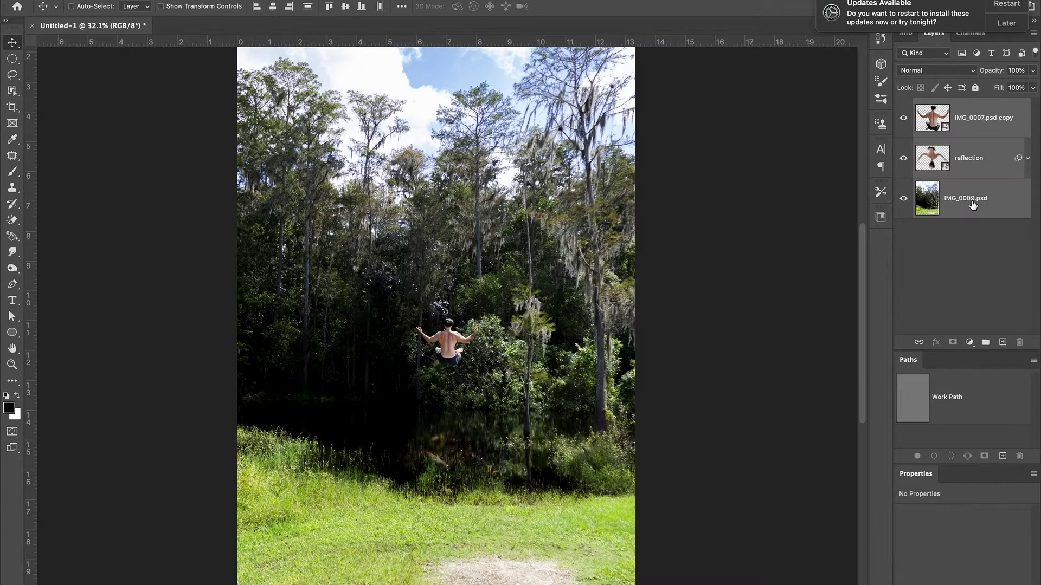
key("super+j")
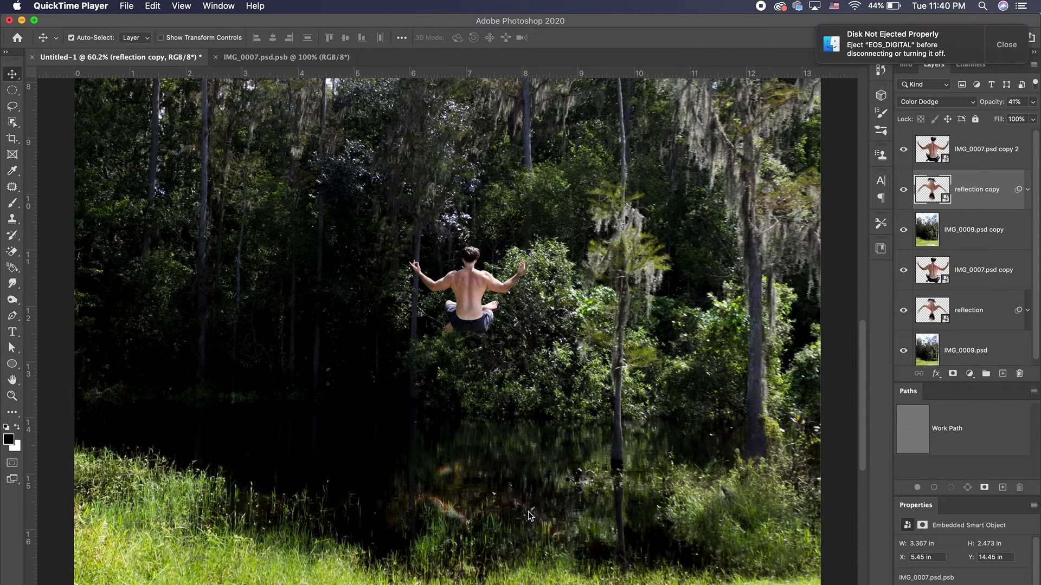
left_click(963, 190)
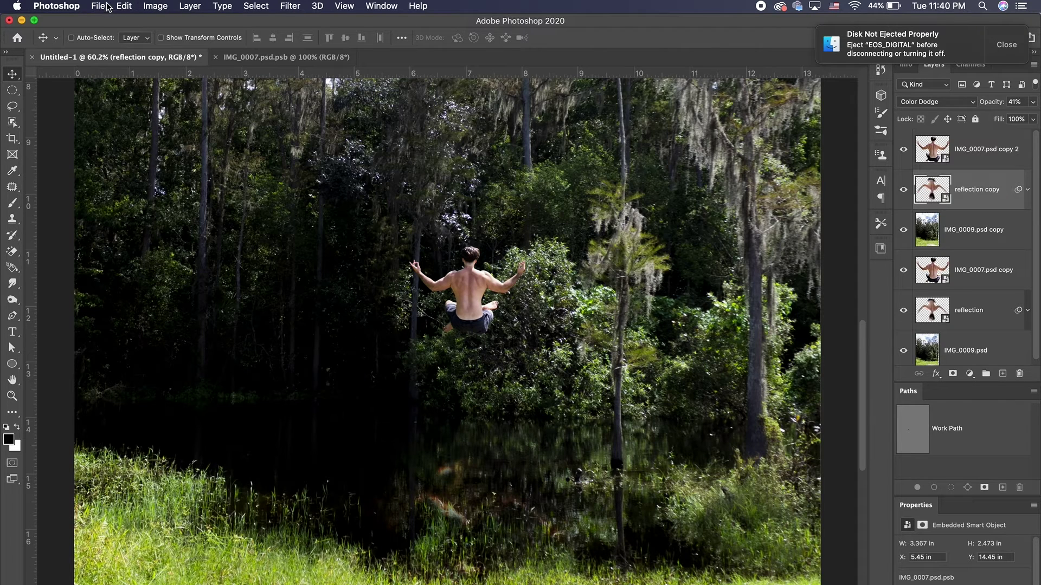
left_click(123, 6)
mouse_move(163, 293)
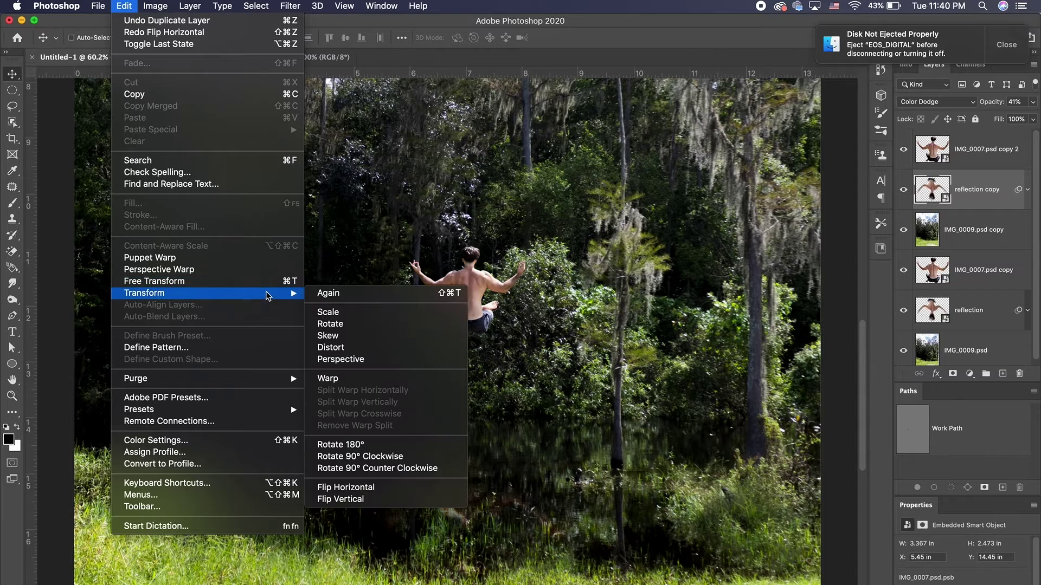
left_click(413, 489)
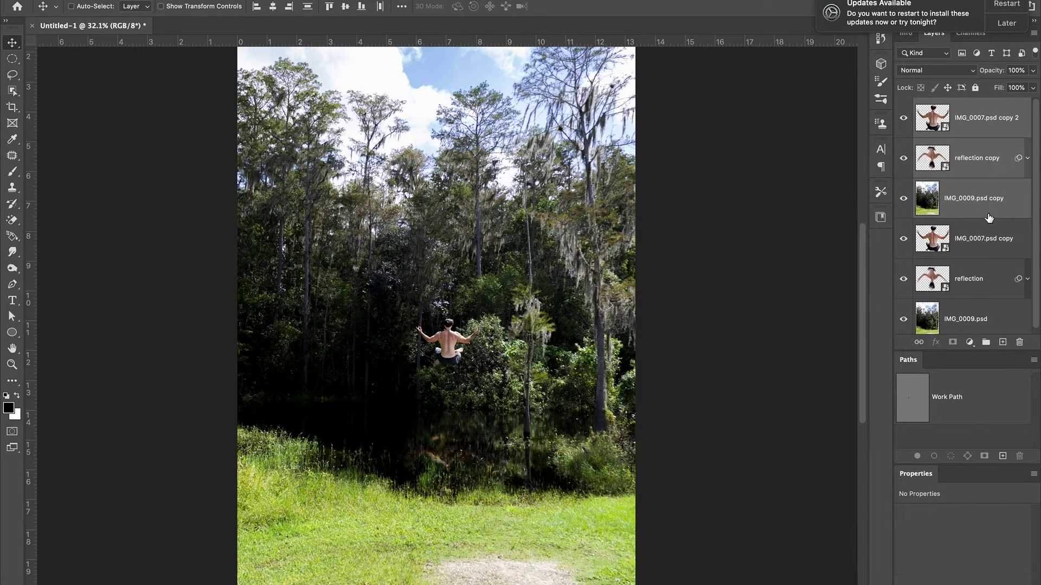
Merge the three duplicated layers into one layer and hide the original man, reflection and background layers
left_click(985, 243)
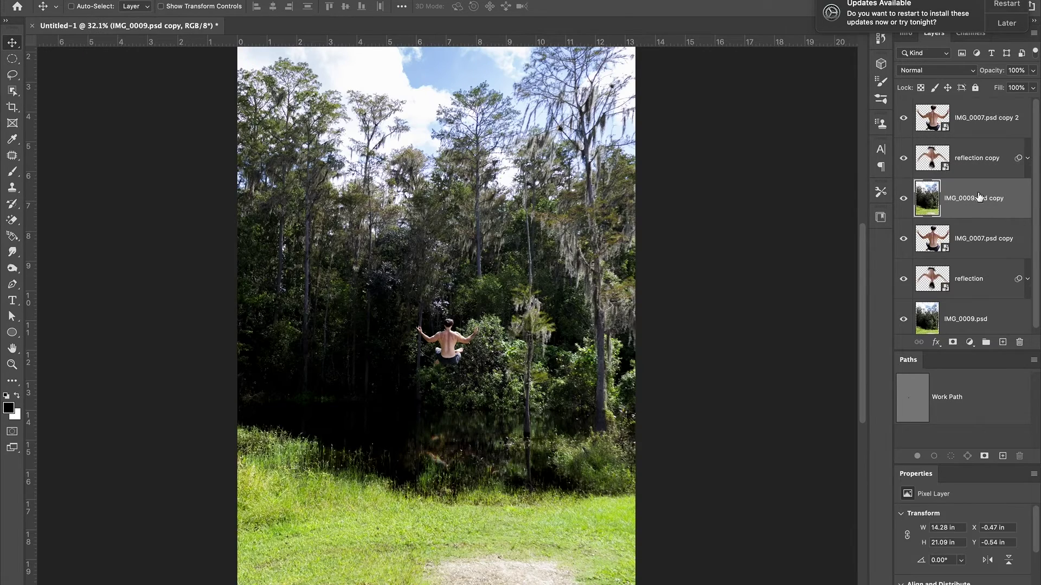
left_click(983, 118, "super")
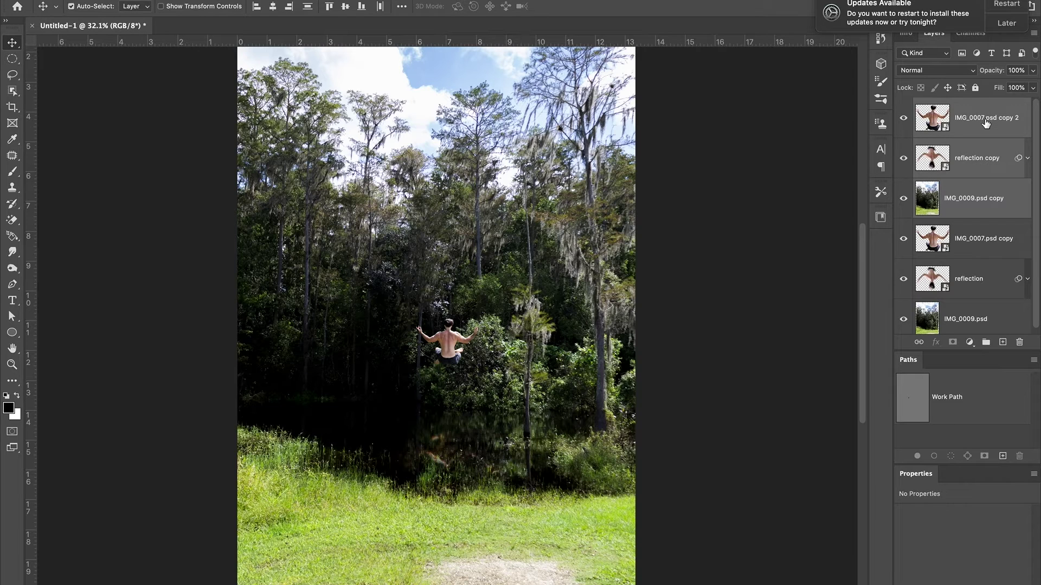
key("super+e")
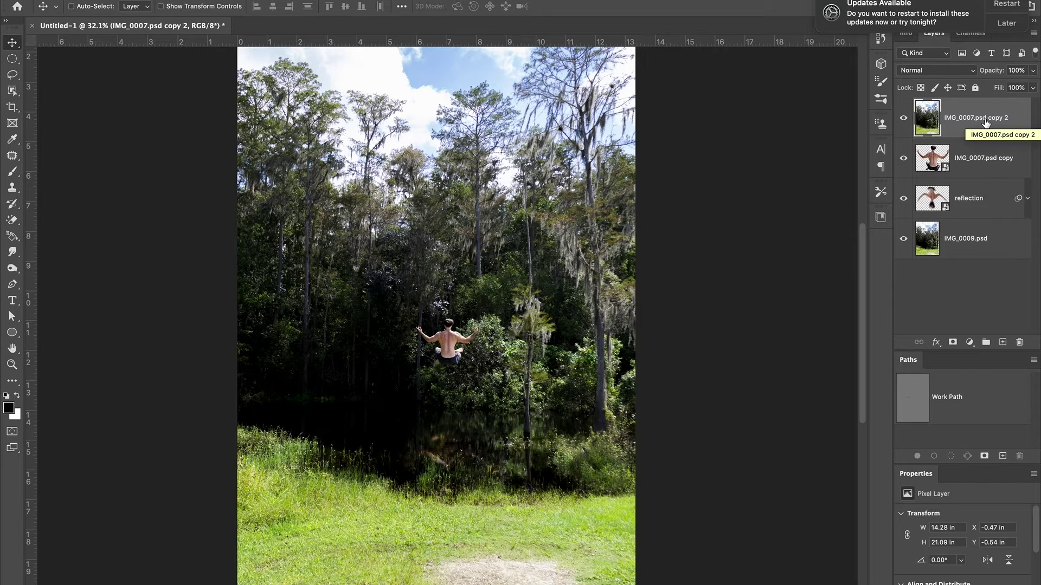
left_click_drag(904, 157, 903, 199)
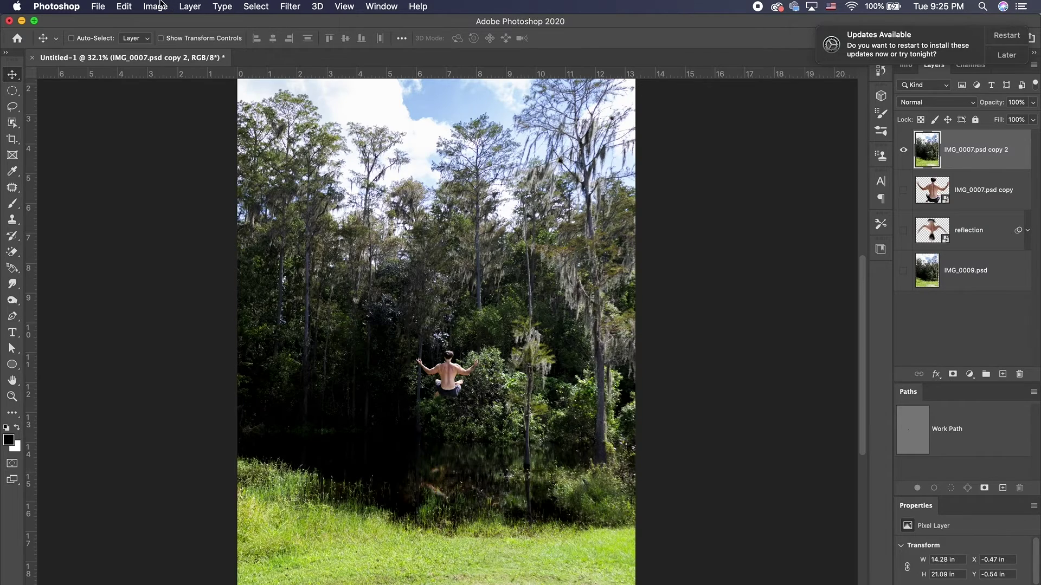
Apply Auto Tone, Auto Contrast and Auto Color to the merged layer
left_click(156, 6)
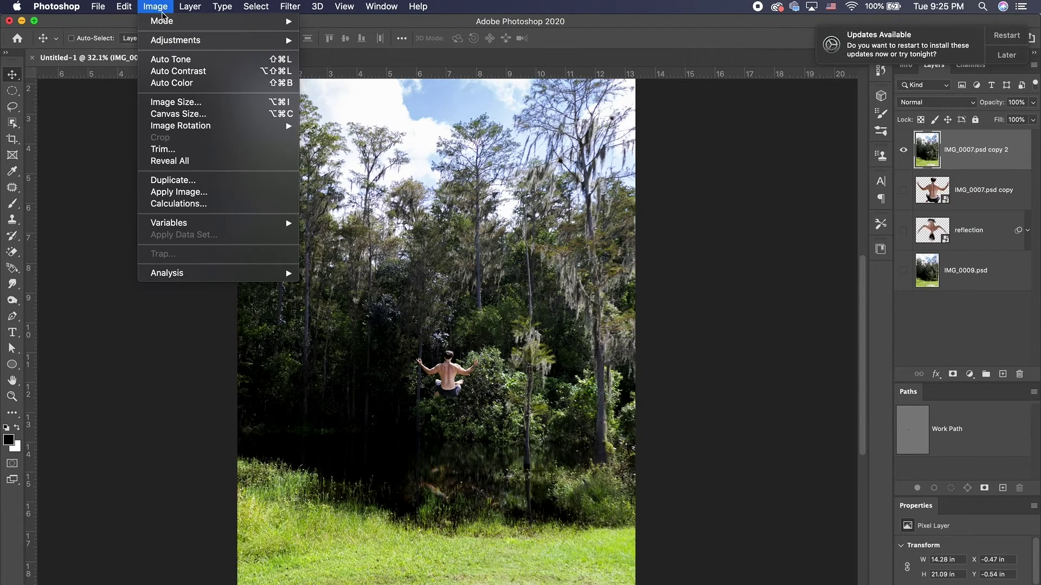
left_click(199, 63)
left_click(154, 6)
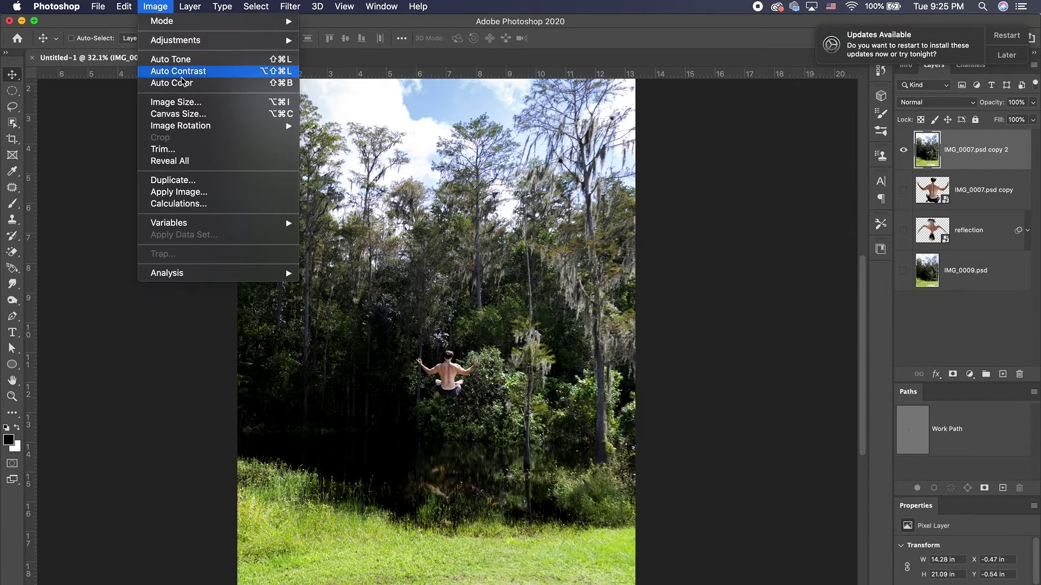
left_click(192, 76)
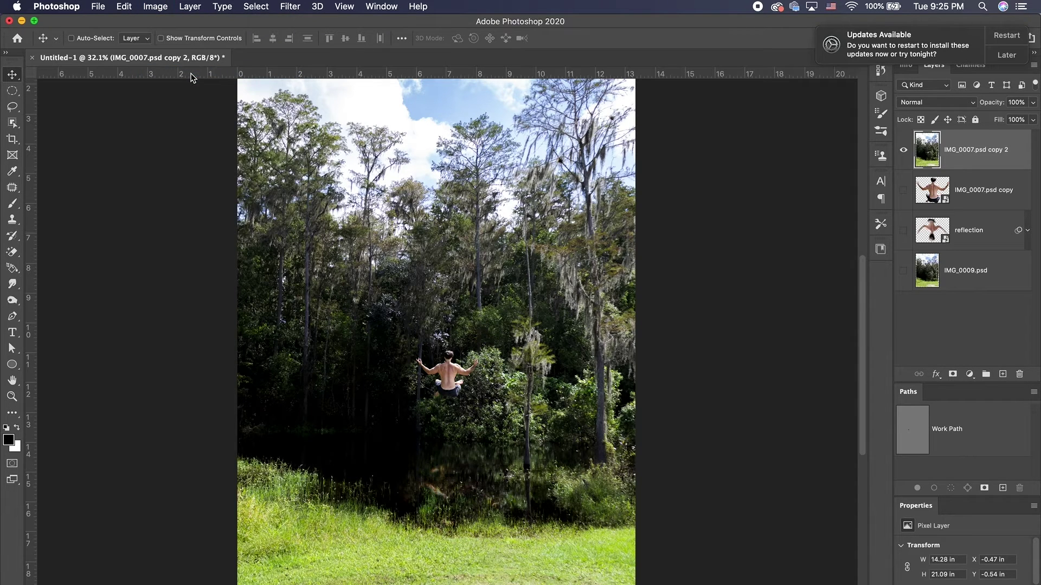
left_click(154, 7)
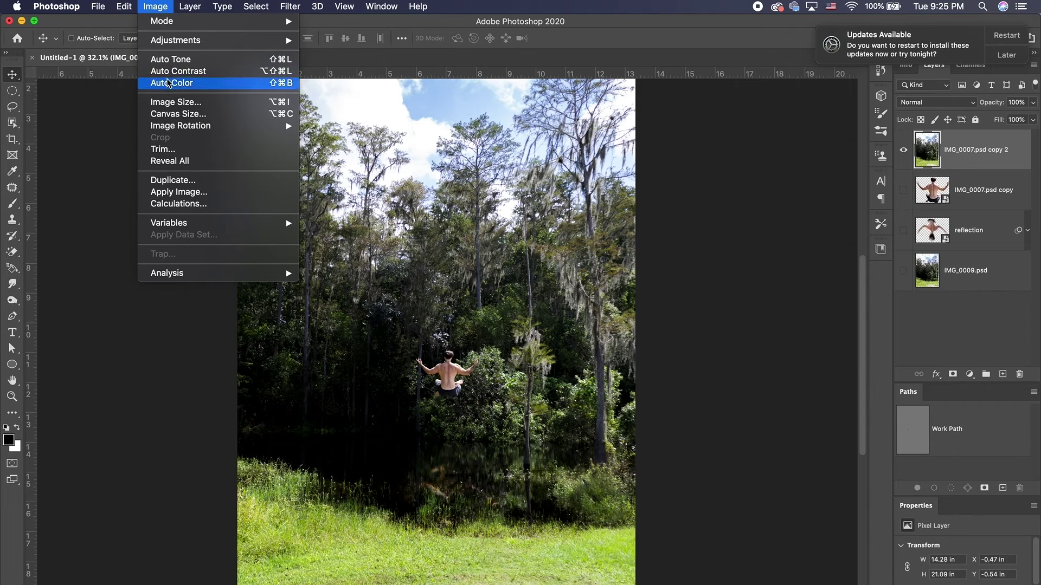
left_click(178, 87)
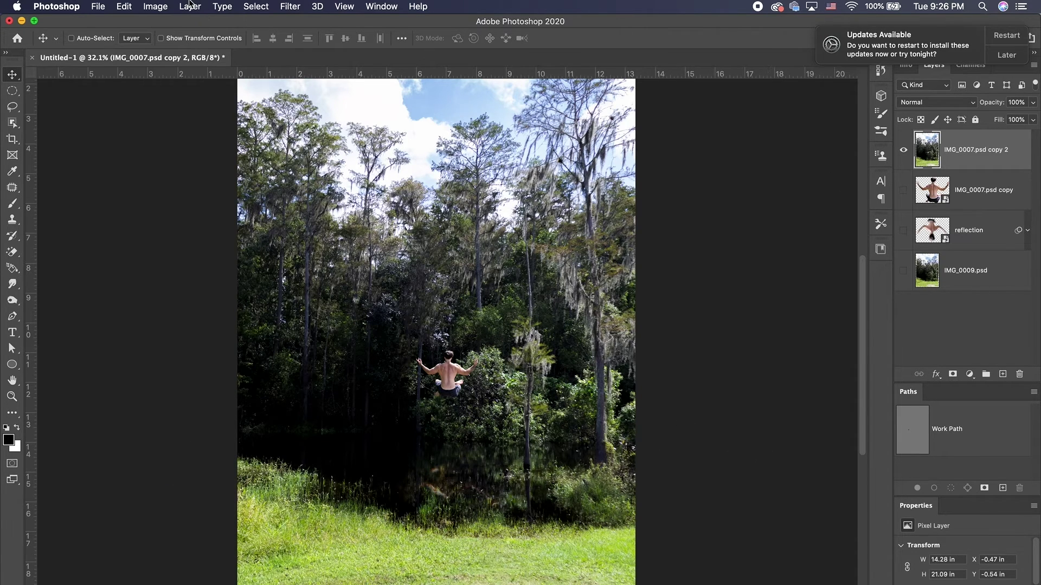
Apply a gentle S-shaped RGB Curves adjustment to the merged layer, with the shadow point at input 60, output 53
left_click(156, 7)
mouse_move(242, 41)
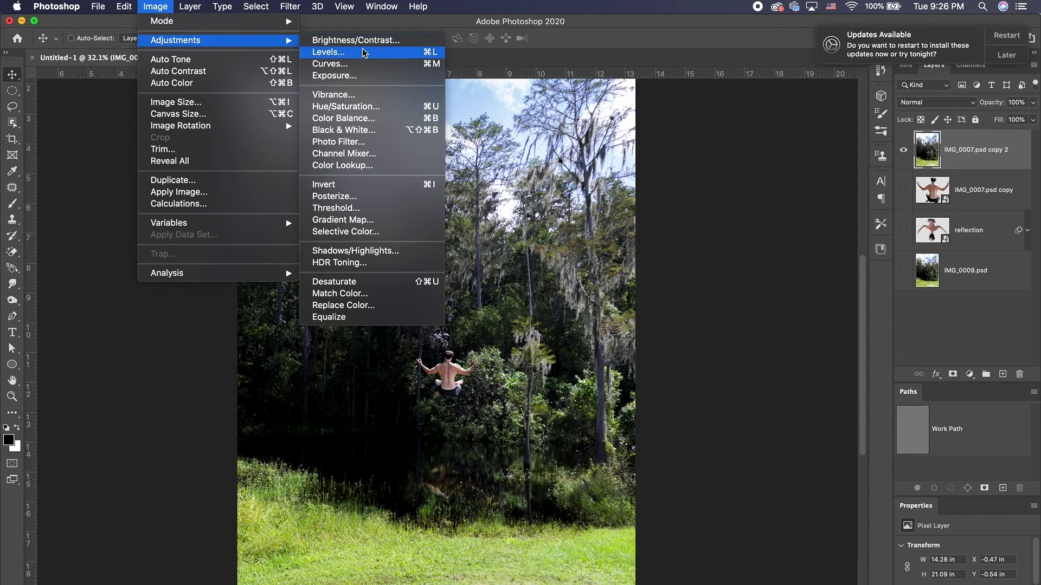
left_click(365, 68)
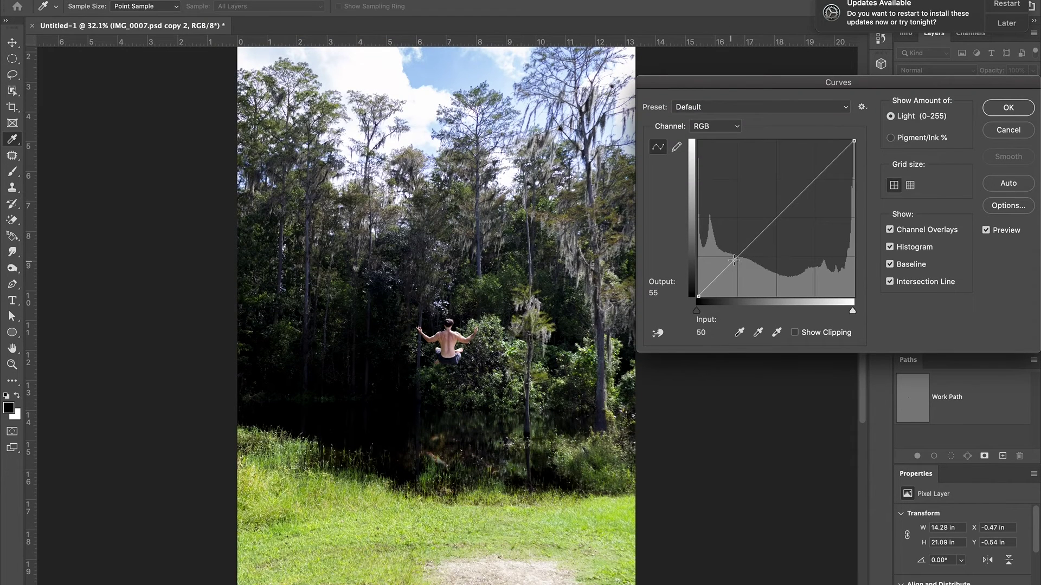
left_click(736, 290)
left_click_drag(772, 219, 776, 215)
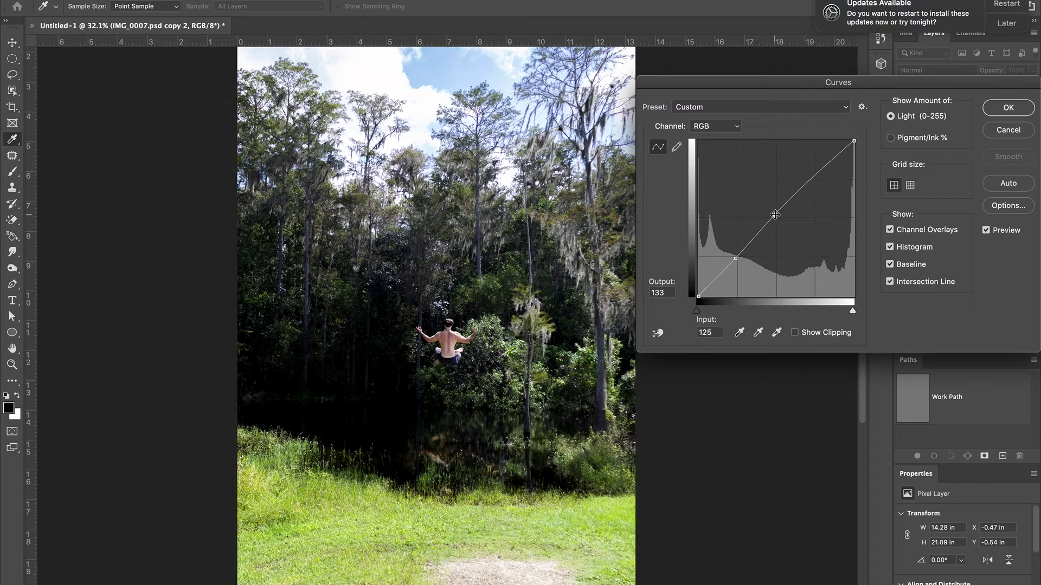
left_click_drag(733, 258, 736, 260)
left_click_drag(774, 216, 775, 217)
left_click_drag(738, 256, 736, 261)
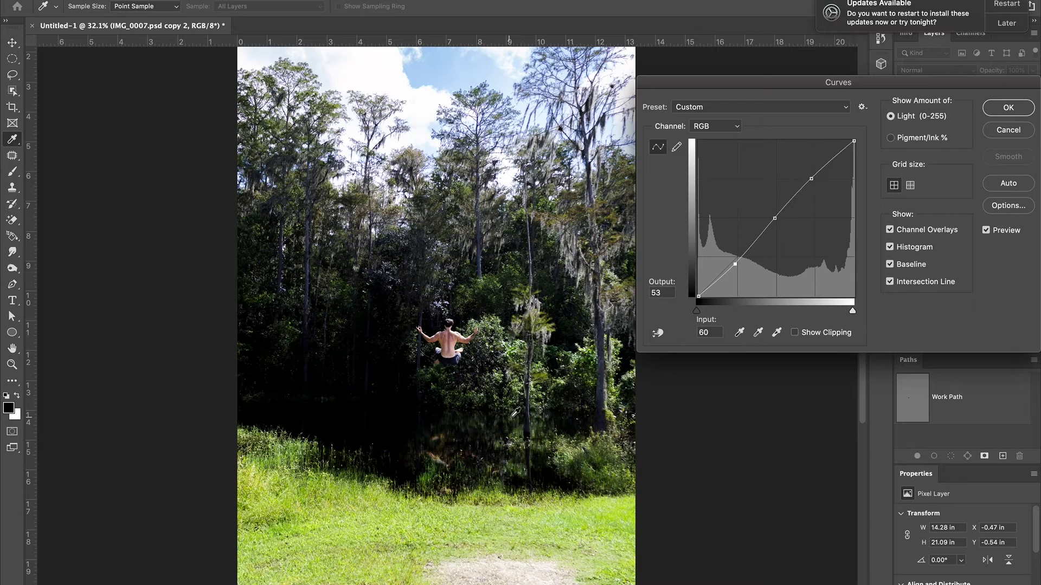
left_click(1007, 108)
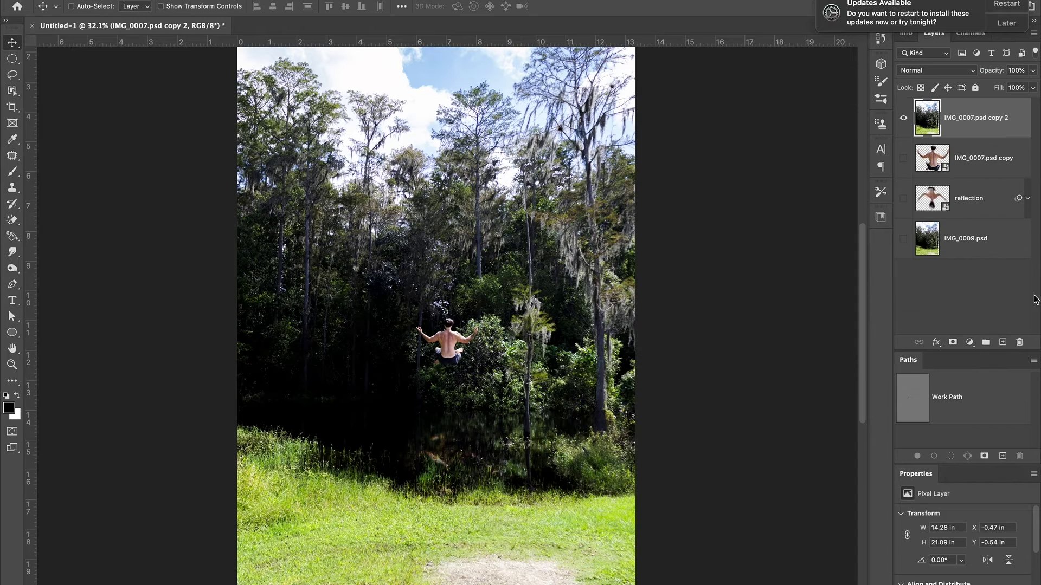